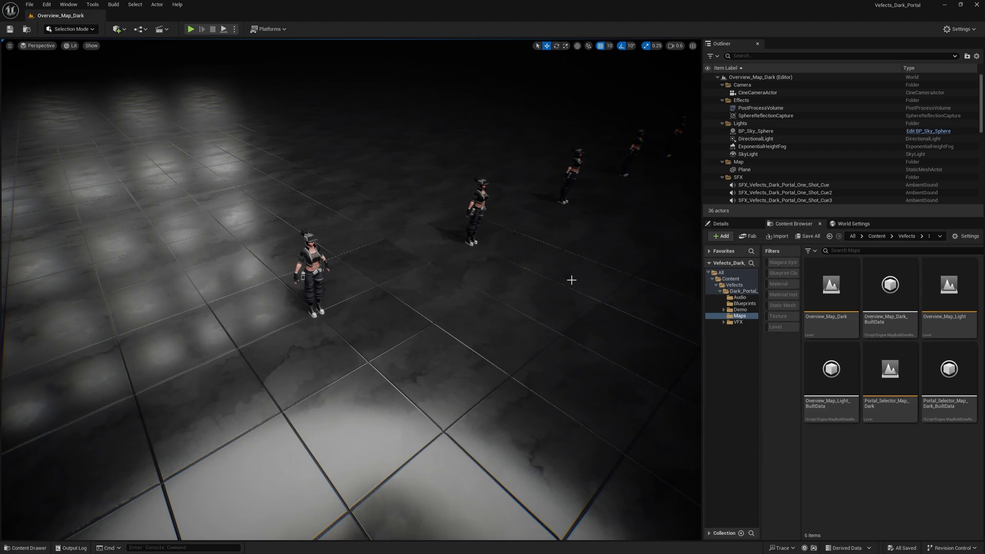
Step: Play the dark overview level to preview the portal effects around the row of characters, and stop the session
mouse_move(502, 259)
right_mouse_down()
mouse_move(533, 236)
mouse_move(602, 221)
mouse_move(520, 231)
mouse_move(502, 260)
right_mouse_up()
key("w")
key("s")
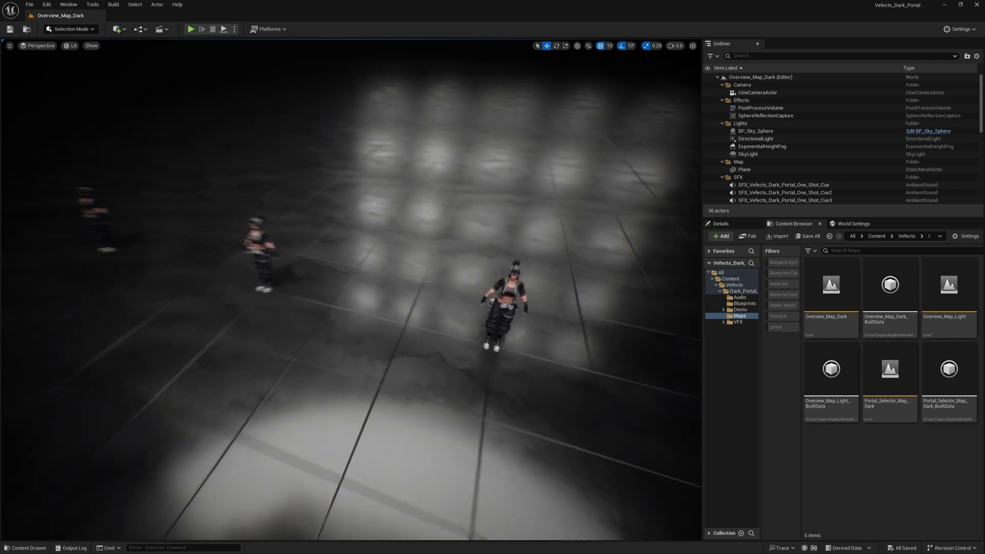
mouse_move(352, 290)
right_mouse_down()
mouse_move(361, 269)
mouse_move(334, 277)
mouse_move(359, 285)
right_mouse_up()
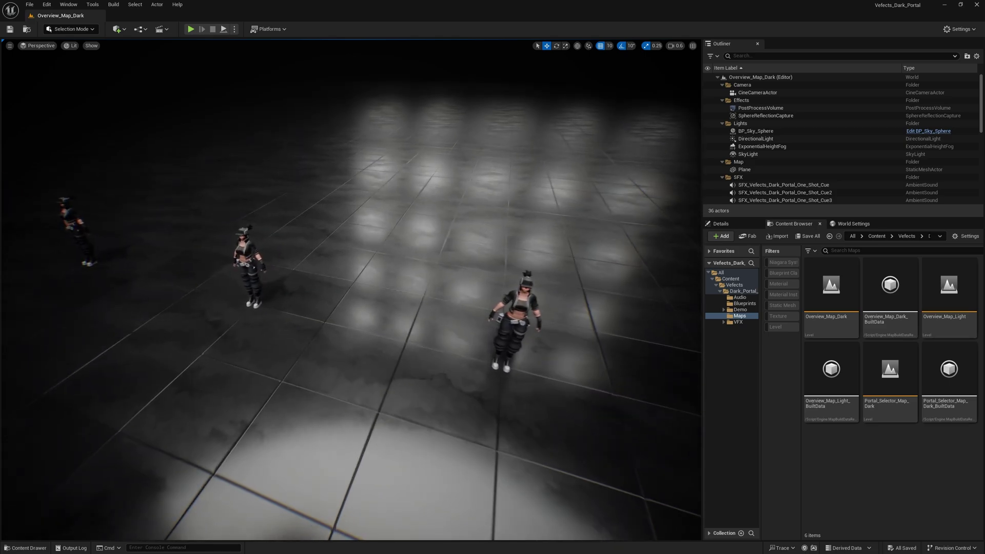
right_click_drag(308, 206, 308, 205)
key("alt+p")
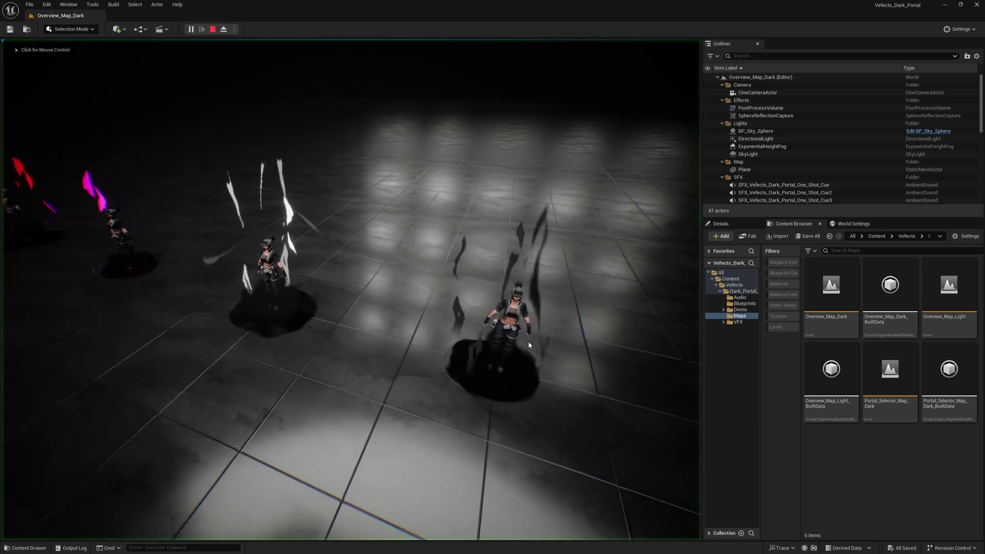
left_click(536, 297)
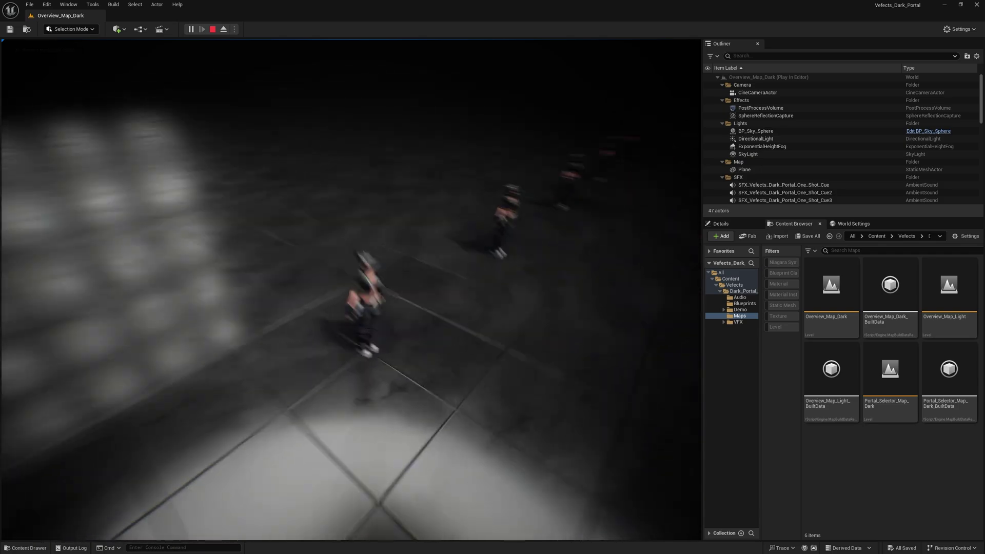
key("Escape")
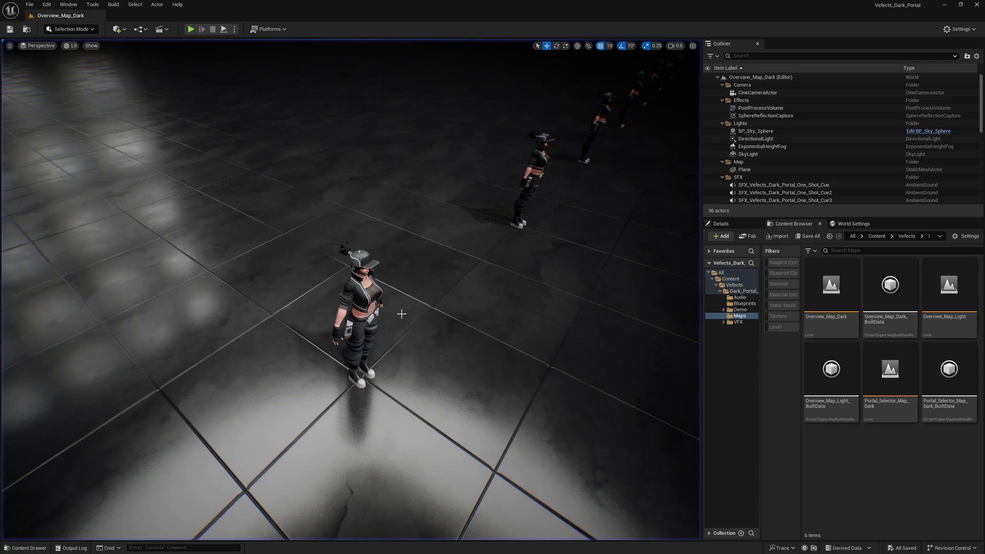
Step: Replay the dark overview level from a view close to the nearest character and end the play session
key("alt+p")
left_click(400, 313)
key("s")
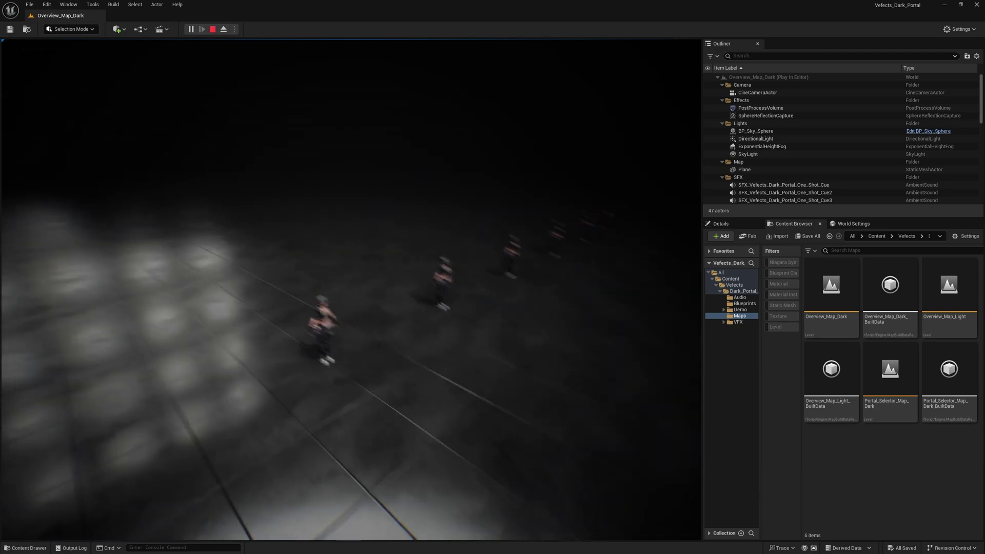
key("Escape")
left_click(720, 223)
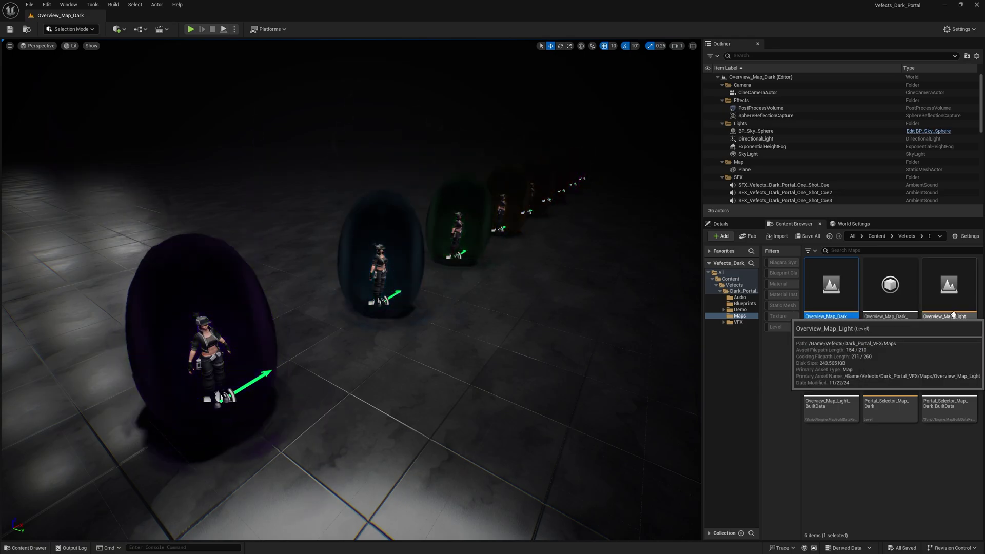
Step: Open the Overview_Map_Light level and play it with the whole row of portal characters in view
double_click(939, 307)
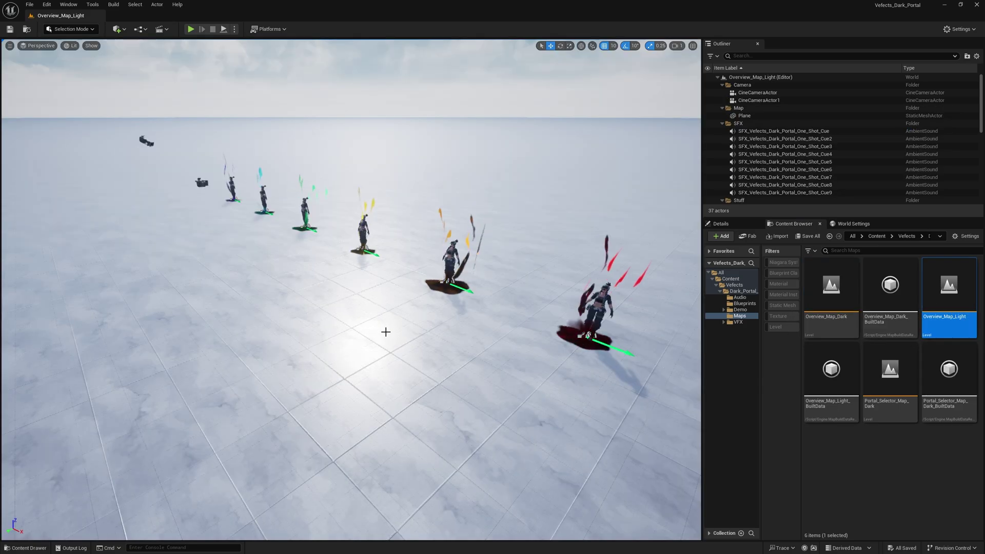
right_click_drag(385, 331, 359, 349)
key("s")
key("w")
key("w")
key("d")
key("e")
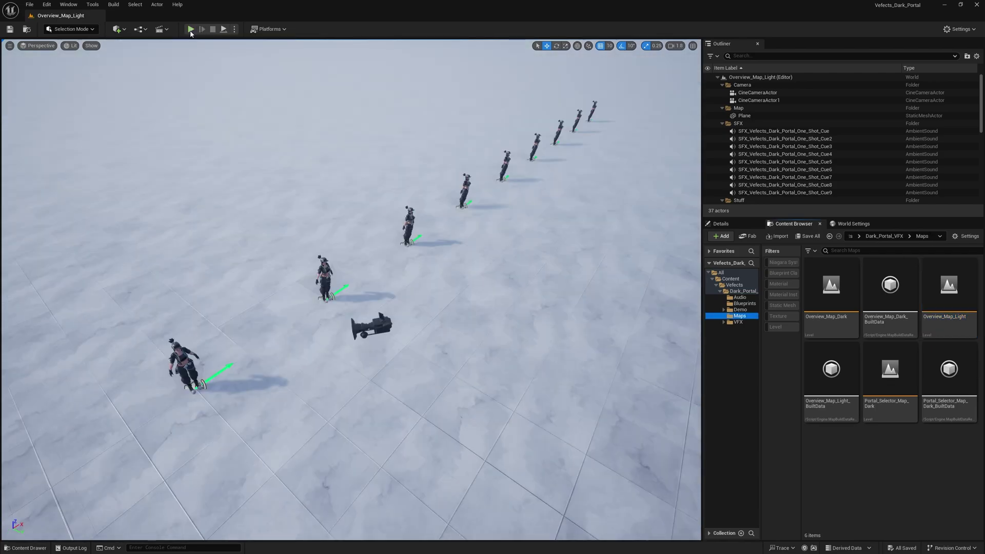
left_click(191, 29)
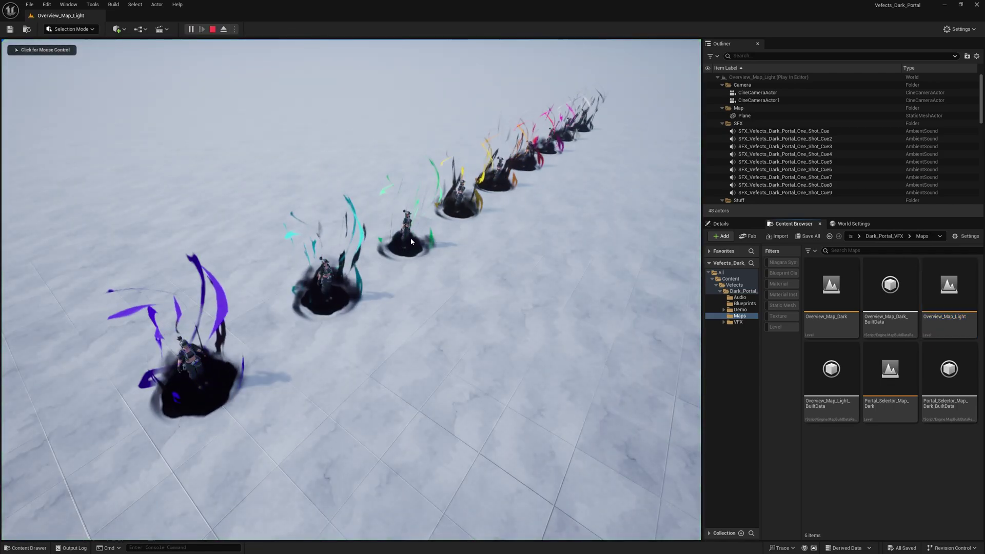
Step: Examine the portal sound waves and cues in the Audio folder and stop the play session
left_click(740, 297)
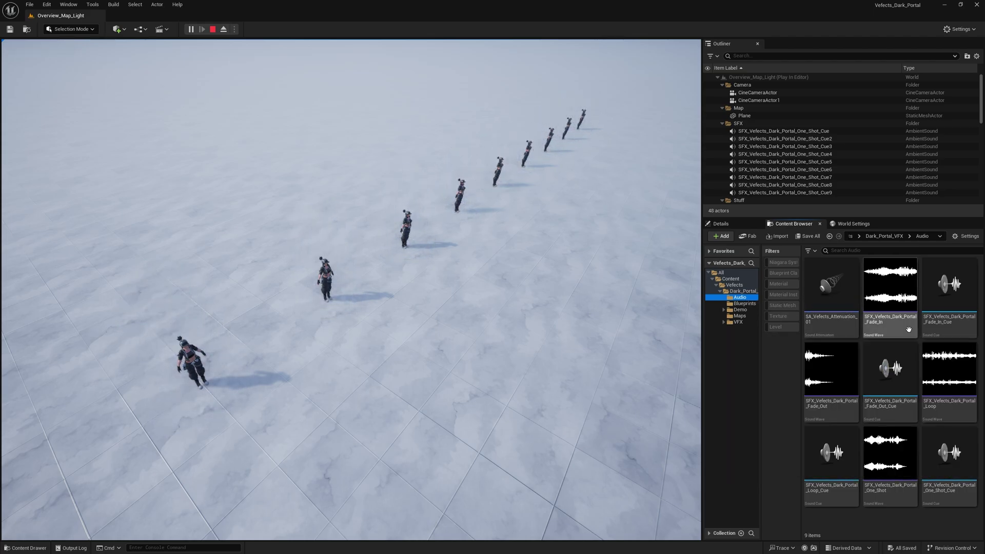
mouse_move(857, 413)
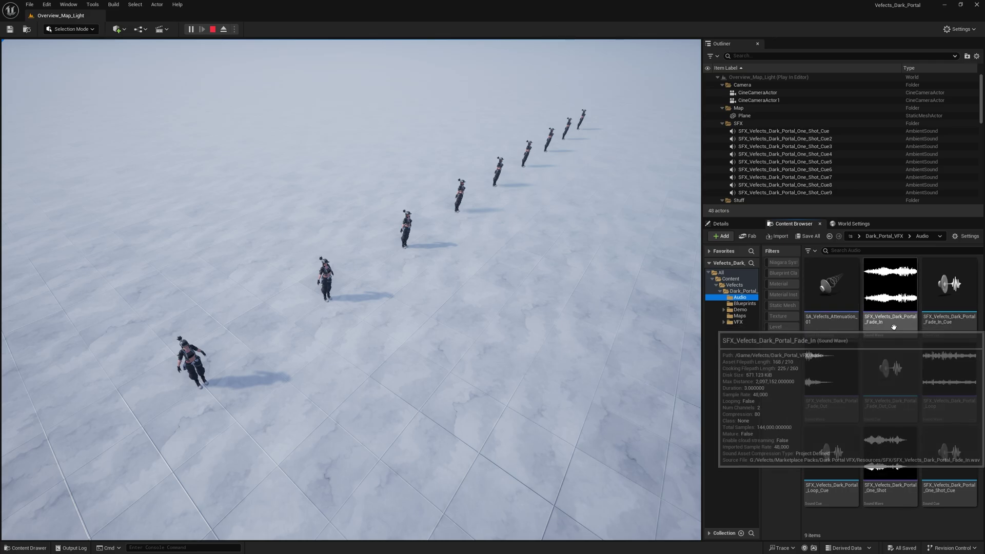
mouse_move(807, 395)
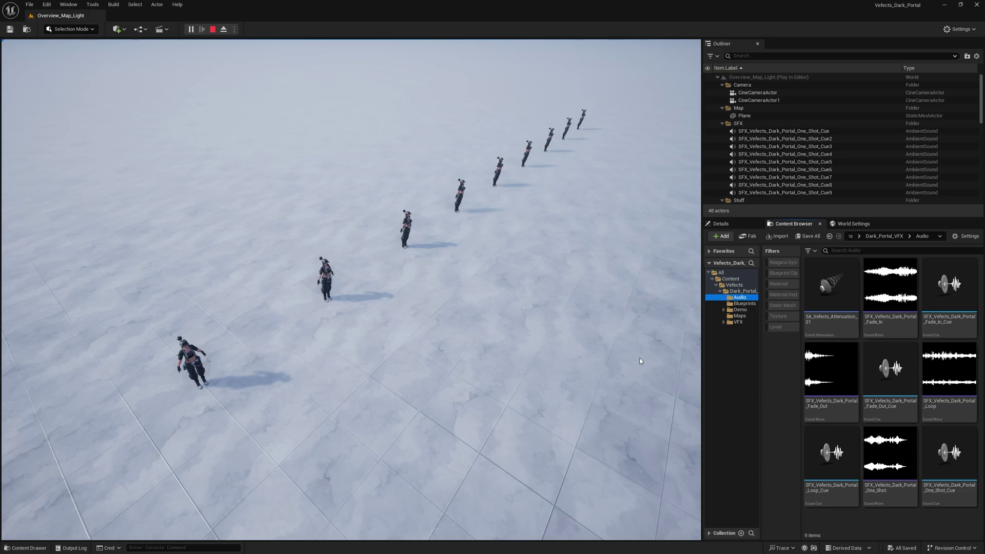
mouse_move(899, 316)
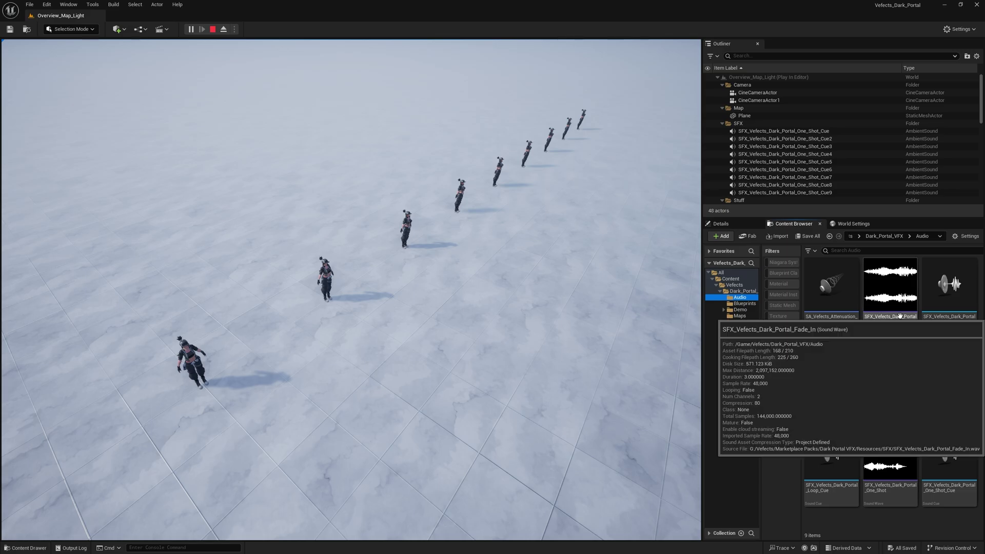
mouse_move(894, 357)
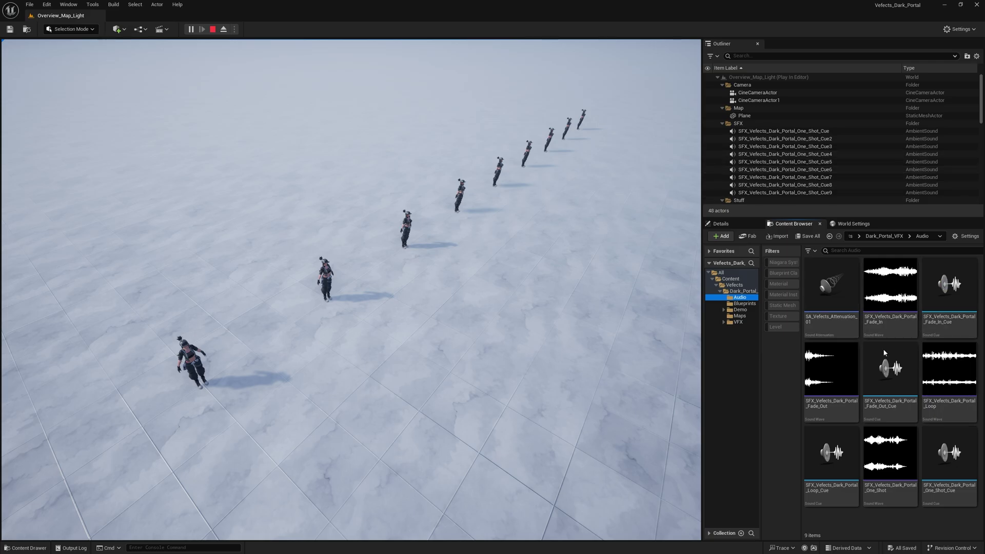
key("Escape")
Step: Open the Portal_Selector_Map_Dark level and show the details of the BP_Dark_Portal_Selector actor
left_click(740, 309)
left_click(740, 316)
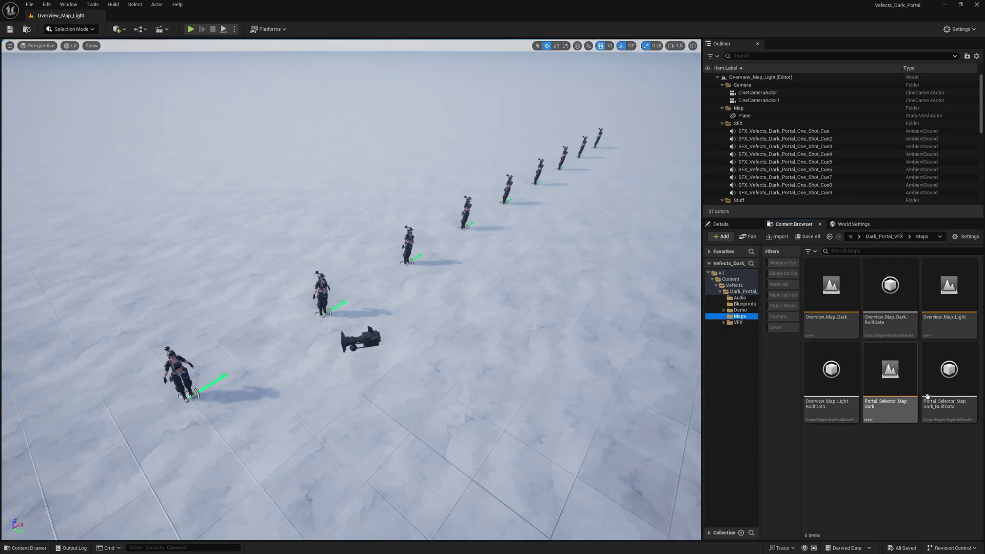
double_click(890, 382)
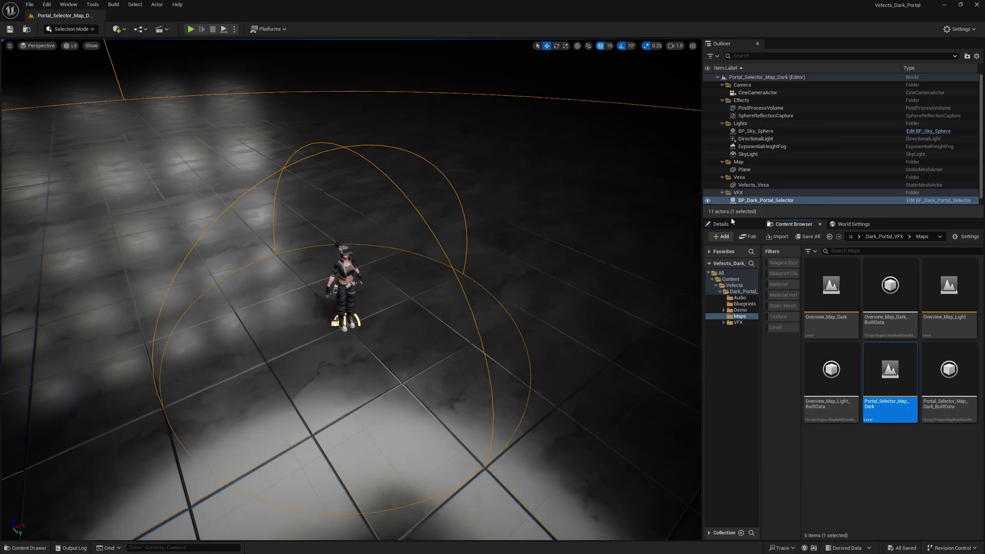
left_click(726, 223)
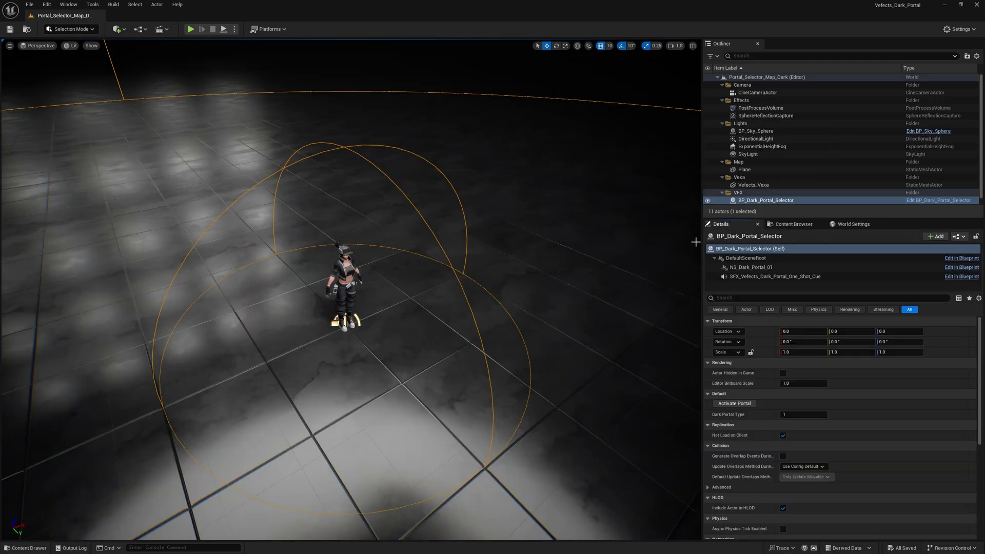
Step: Activate the portal on BP_Dark_Portal_Selector, set Dark Portal Type to 2 and activate it again
left_click(735, 403)
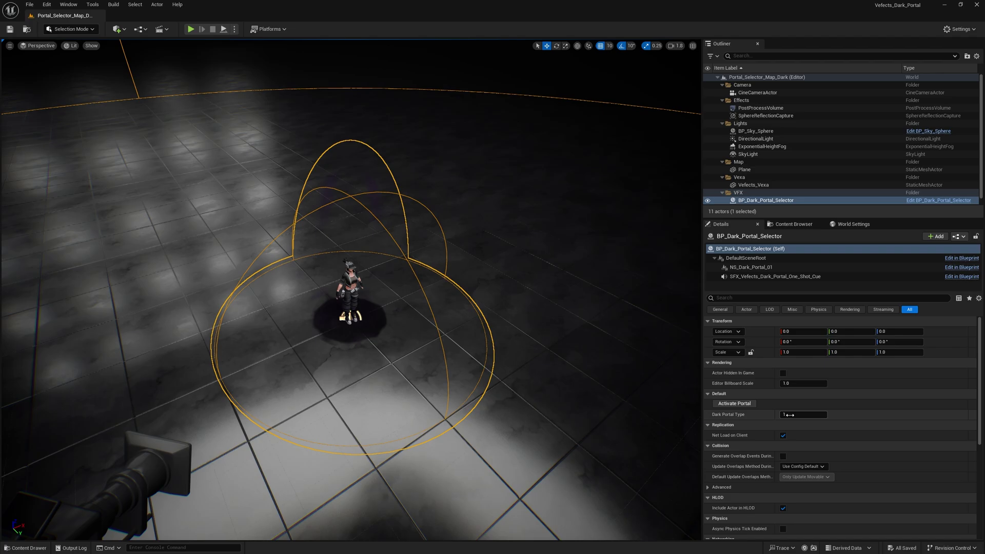
left_click(805, 414)
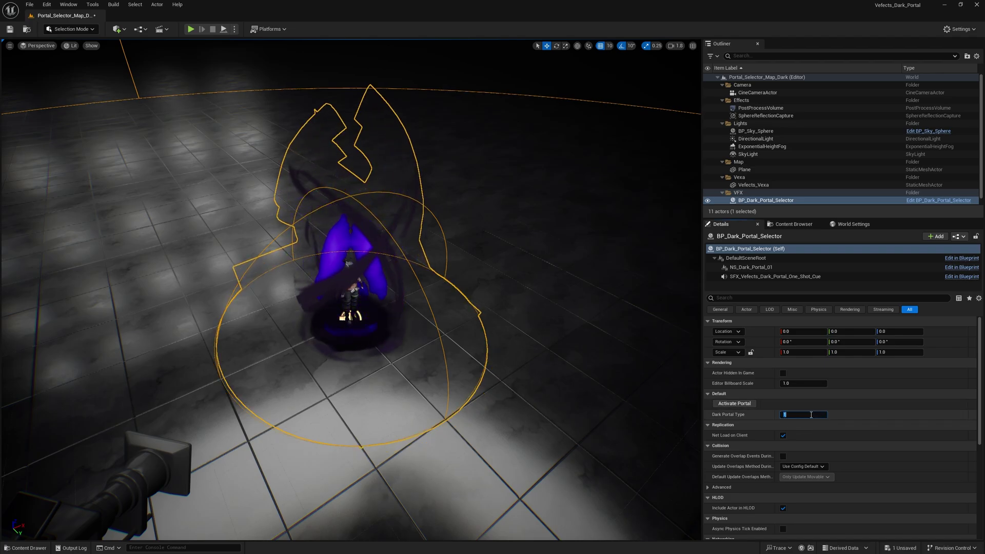
type("2")
left_click(752, 404)
left_click(805, 414)
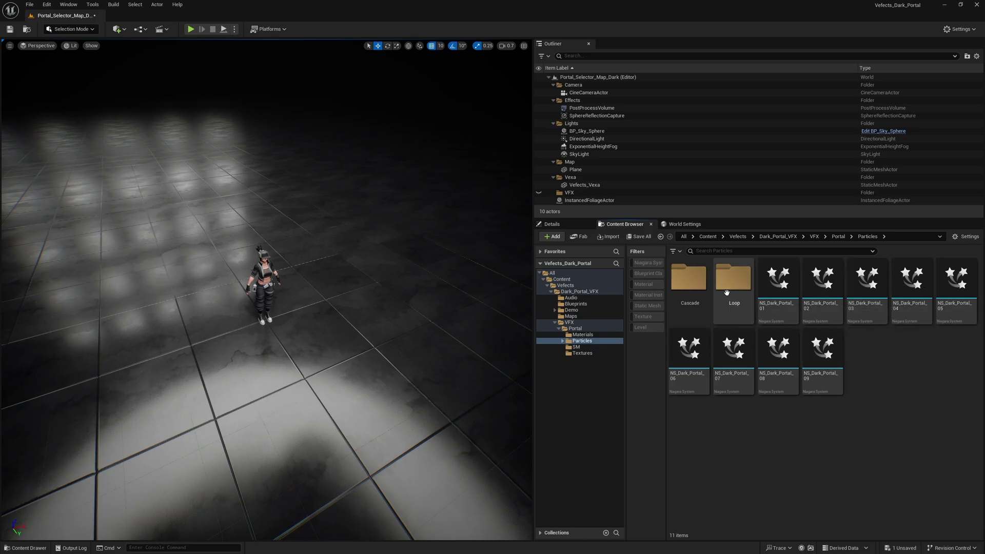
Step: Look through the Cascade and Loop subfolders of the portal's Particles folder and return to Particles
double_click(695, 286)
left_click(582, 341)
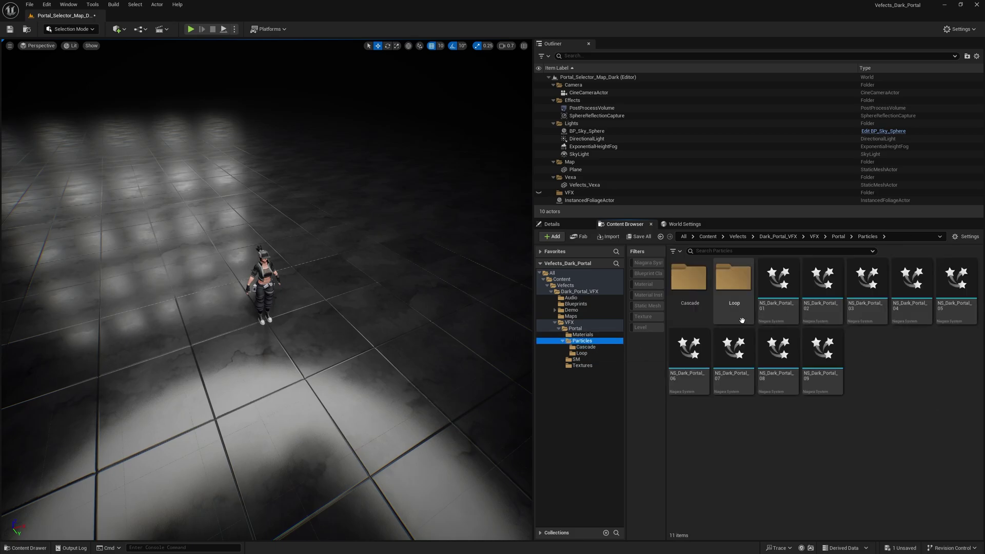
double_click(744, 285)
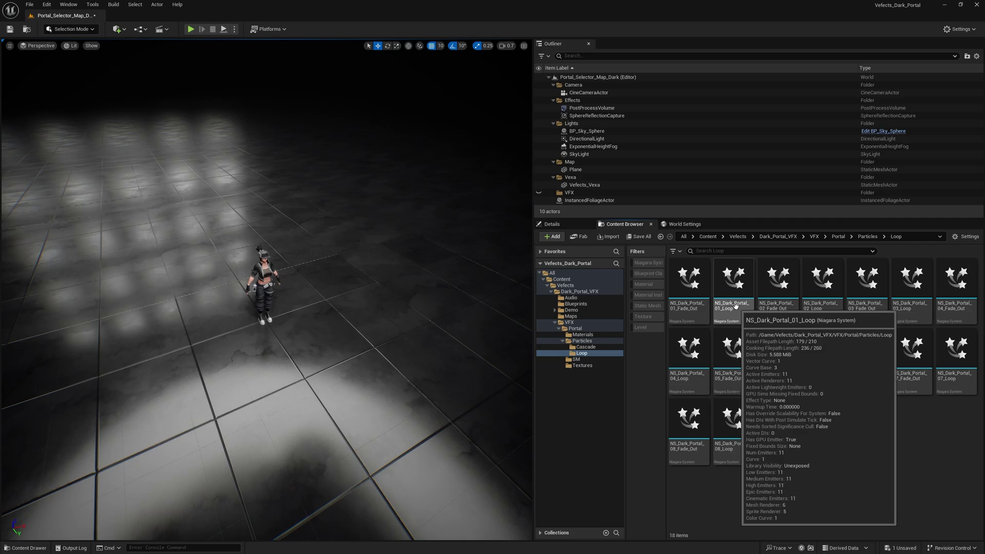
left_click(604, 348)
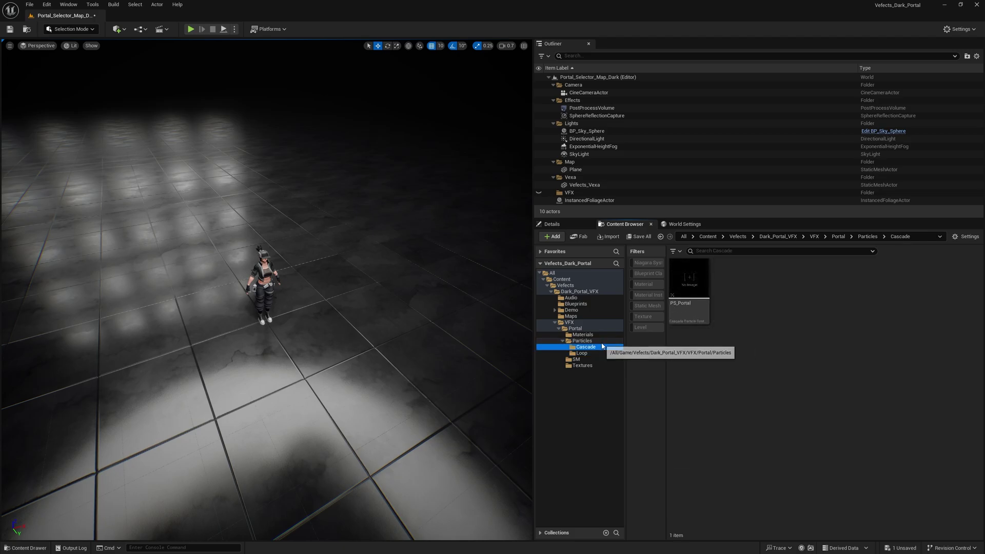
left_click(603, 341)
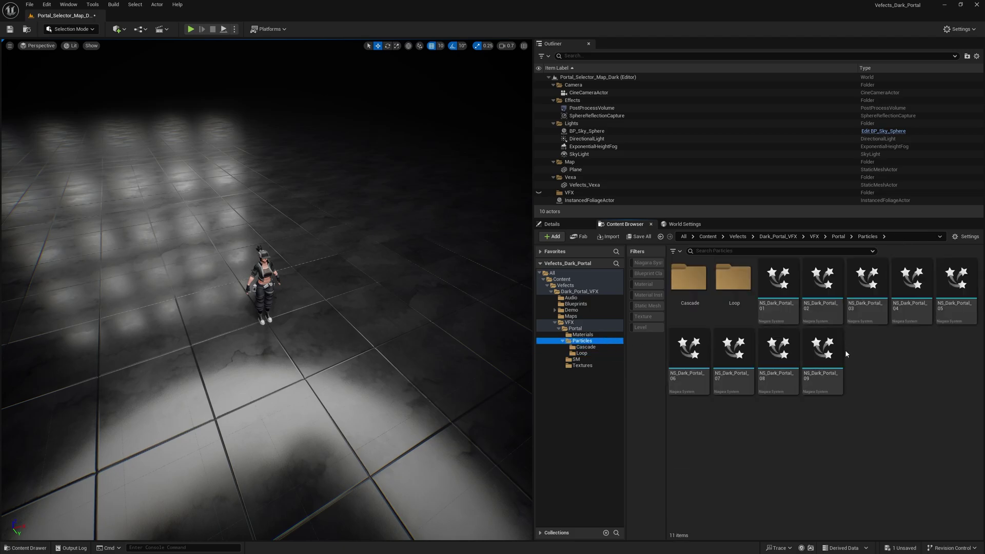
Step: Duplicate the NS_Dark_Portal_01 Niagara system as NS_Dark_Portal_10 and open the copy for editing
left_click(787, 310)
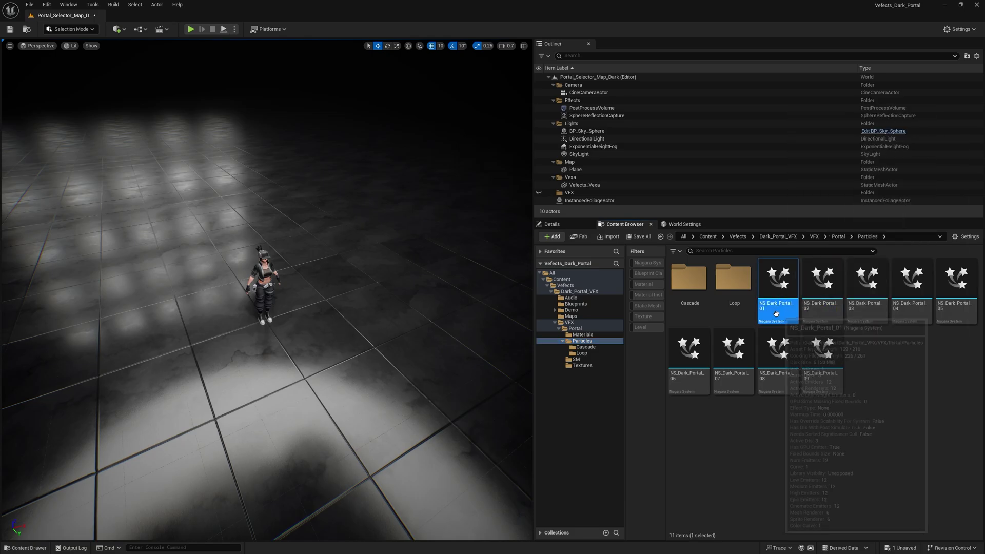
right_click(778, 304)
left_click(805, 159)
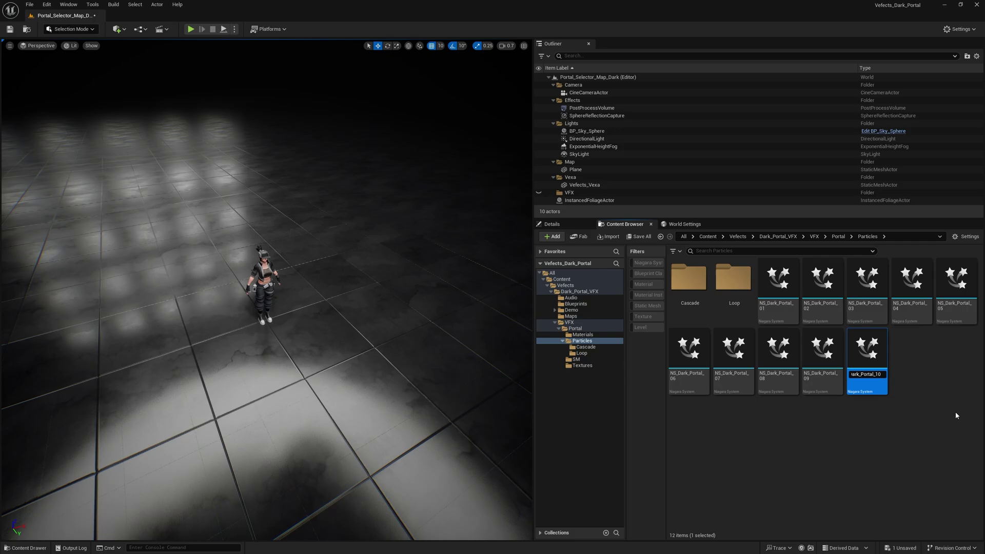
key("Return")
key("Return")
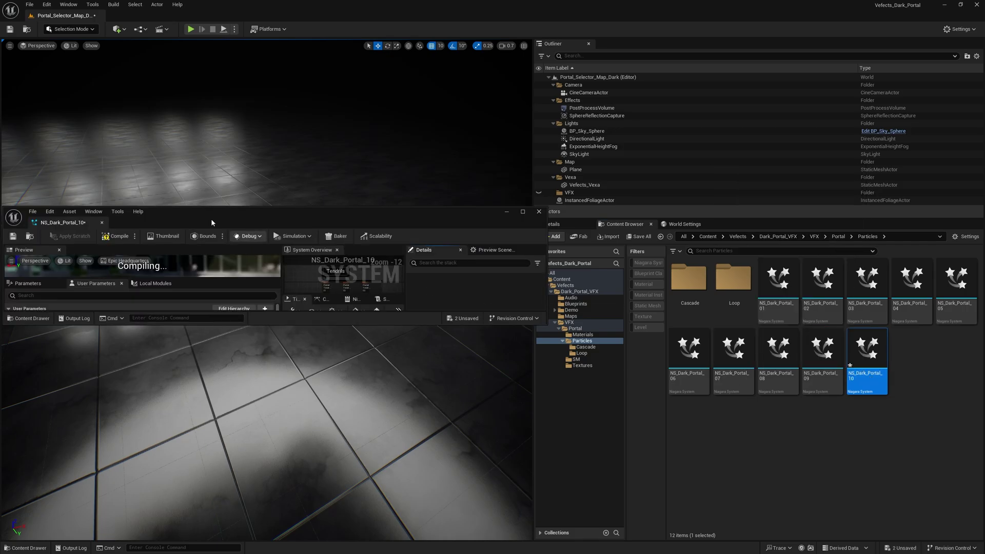
Step: Maximize the Niagara editor window and enlarge the system overview by narrowing the preview and user parameters area
left_click_drag(211, 219, 392, 4)
right_click_drag(602, 208, 605, 314)
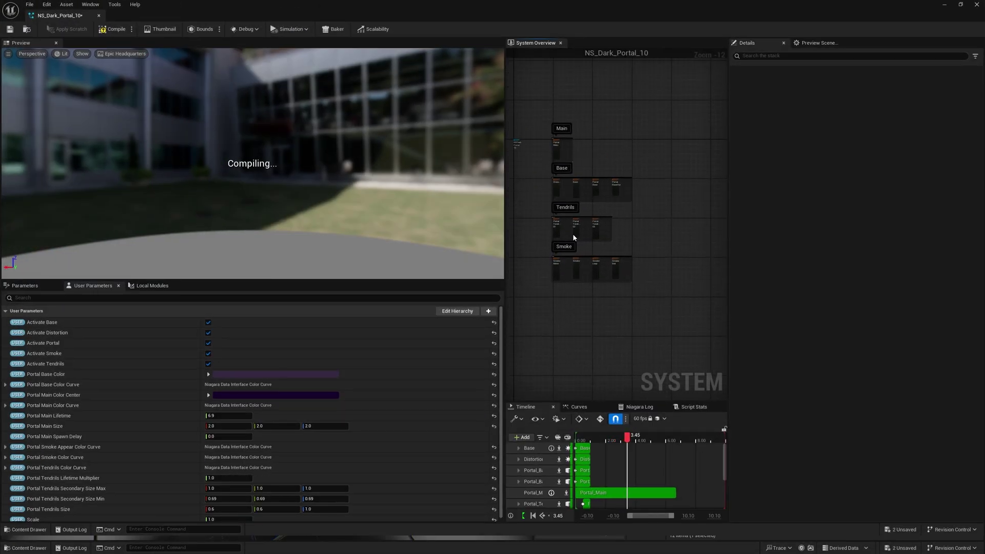
scroll(548, 203, "up", 1)
left_click_drag(505, 203, 348, 205)
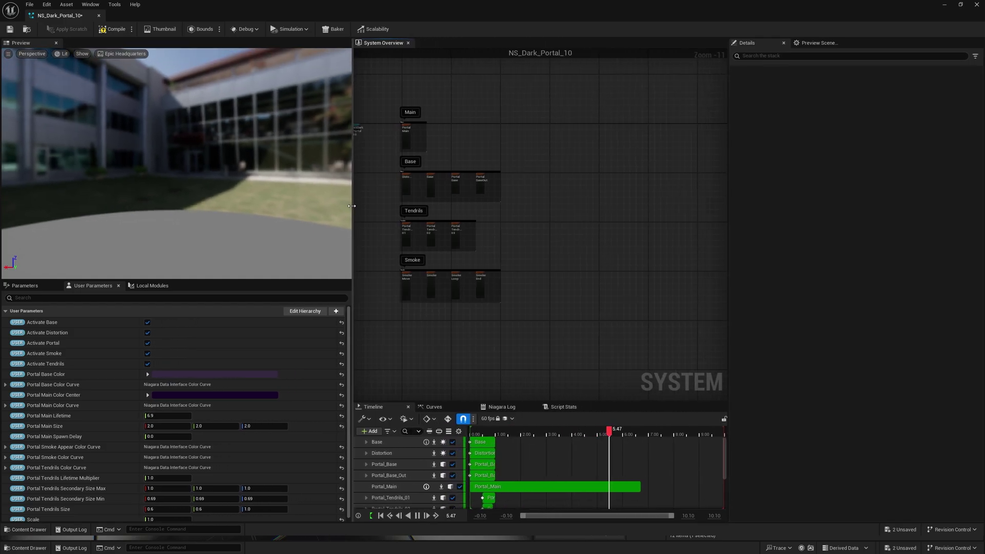
Step: Look over the emitter groups in the system overview and select the NS_Dark_Portal_10 system node
scroll(536, 229, "up", 1)
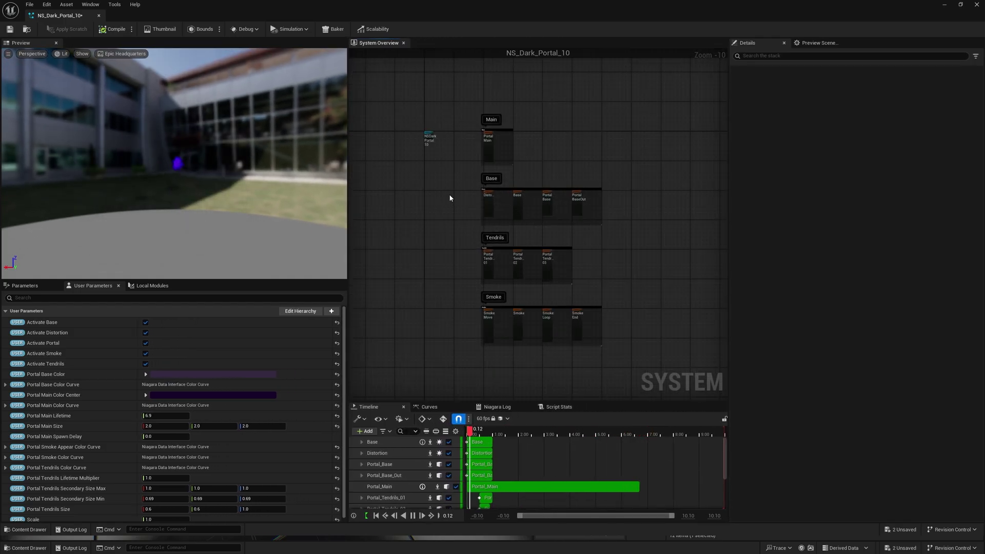
scroll(490, 208, "up", 6)
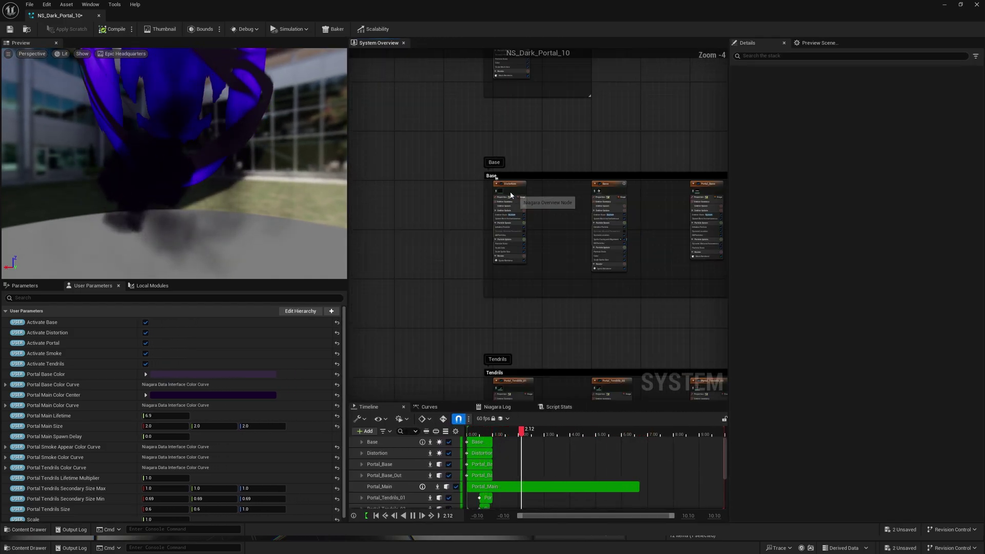
scroll(513, 190, "down", 3)
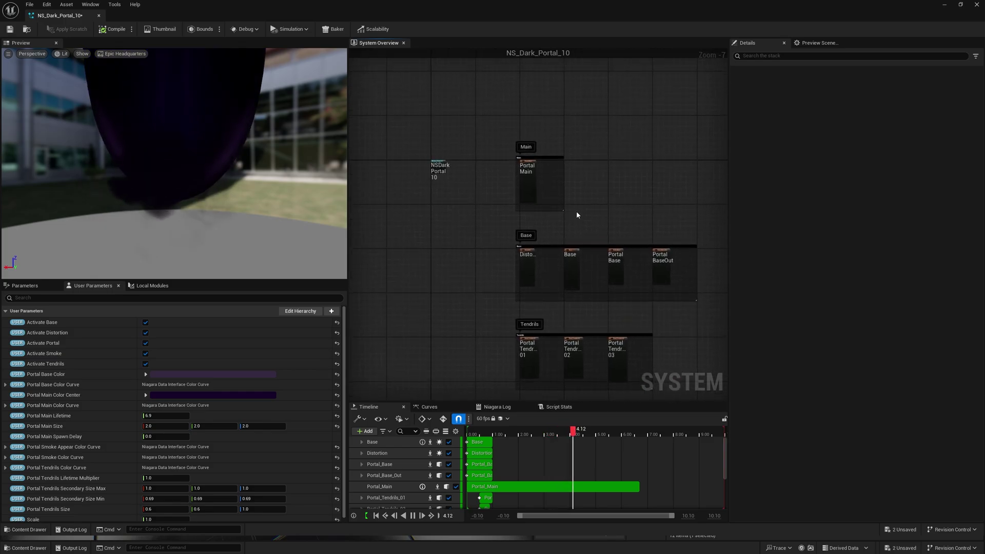
scroll(520, 186, "up", 4)
right_click_drag(437, 183, 584, 170)
right_click_drag(461, 159, 489, 228)
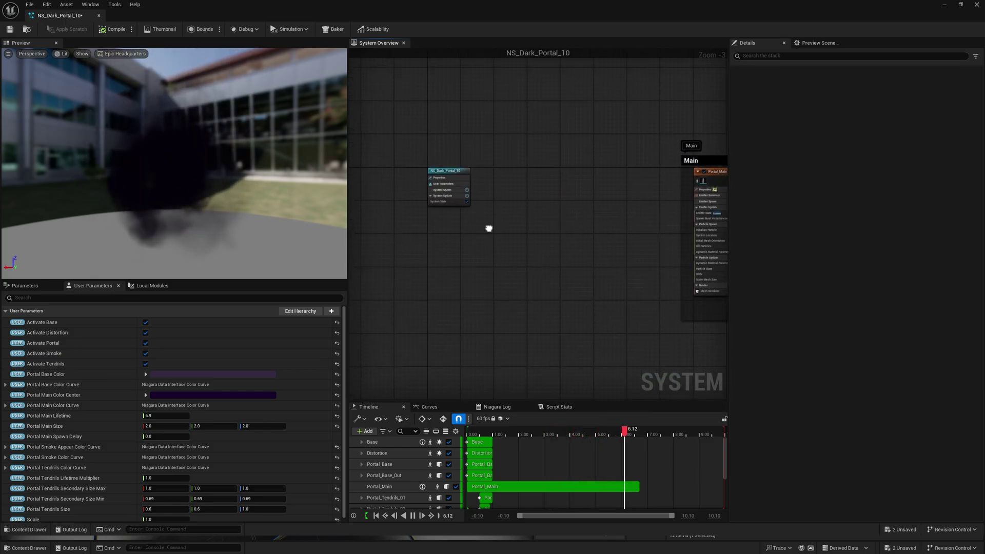
scroll(448, 173, "up", 4)
left_click(436, 172)
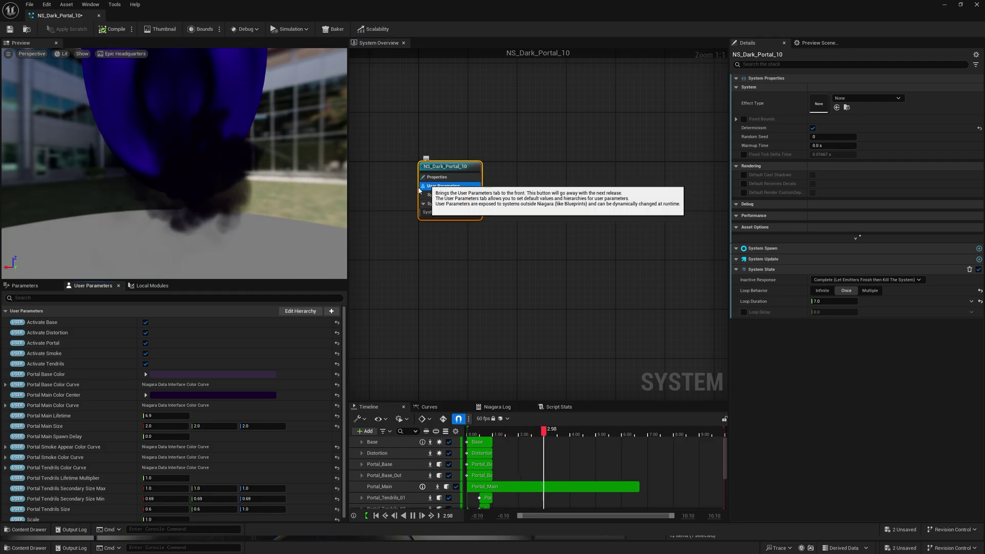
Step: Widen the preview and user parameters area of the Niagara editor and save NS_Dark_Portal_10
left_click_drag(349, 246, 406, 246)
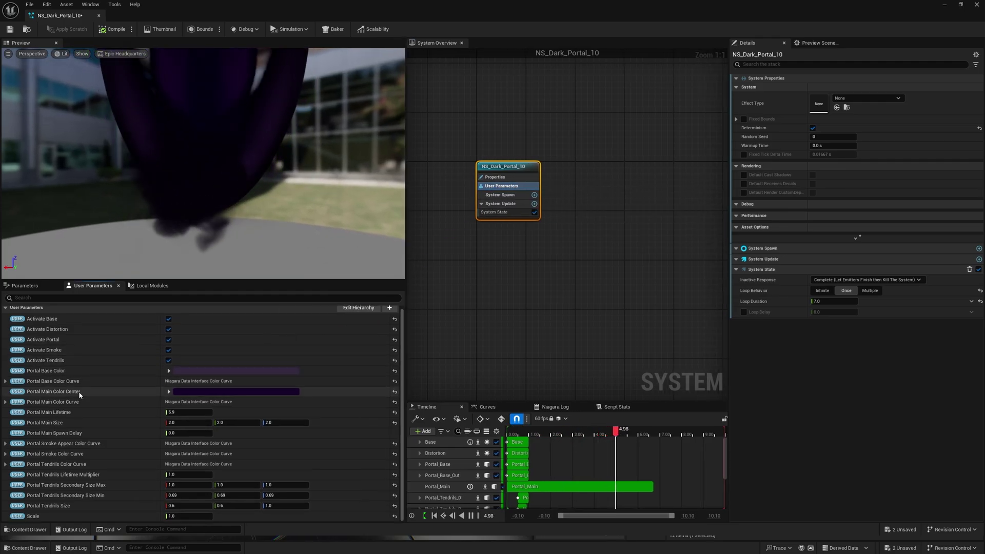
scroll(124, 392, "up", 1)
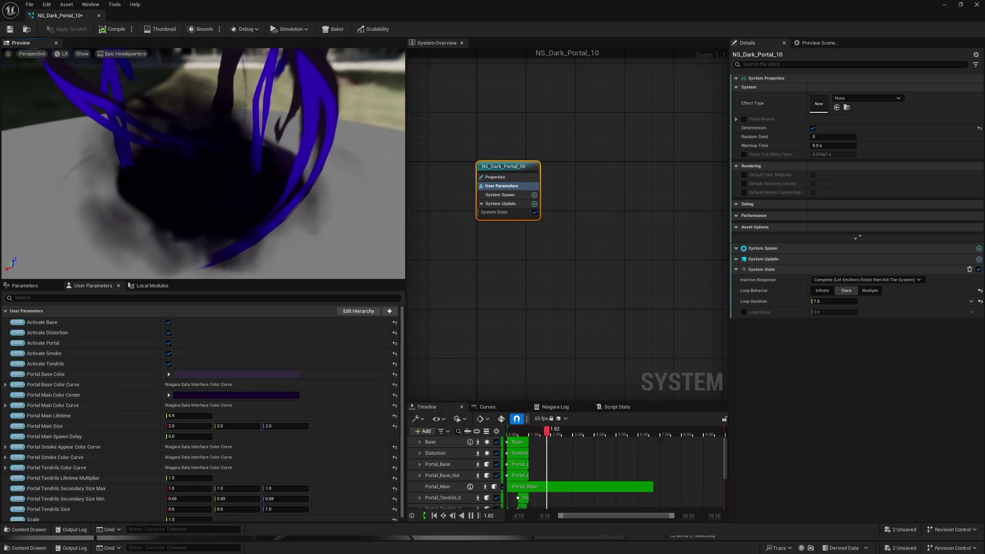
key("ctrl+s")
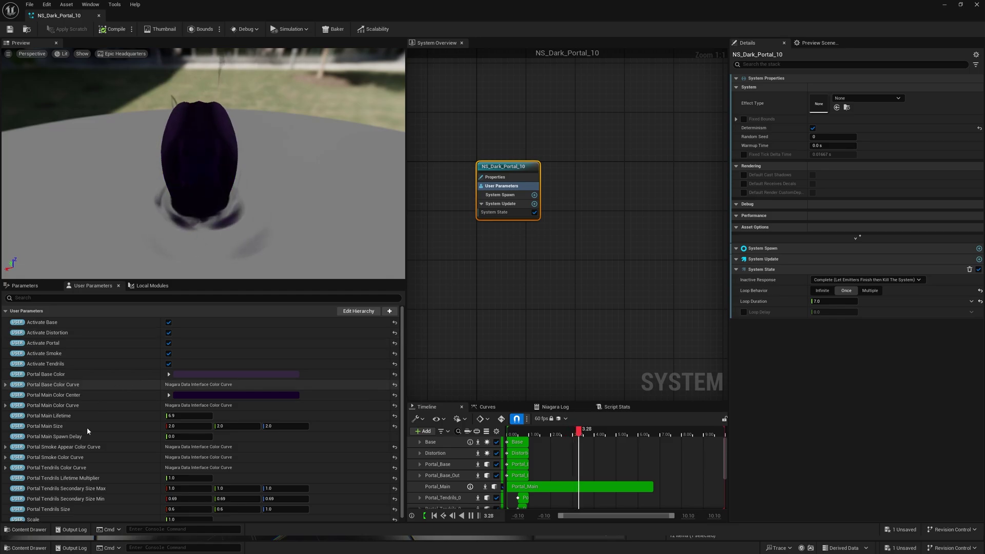
Step: Move the Niagara editor out of the way, place NS_Dark_Portal_10 in the level at location 0, 0, 0, and show its details
left_click_drag(115, 15, 113, 184)
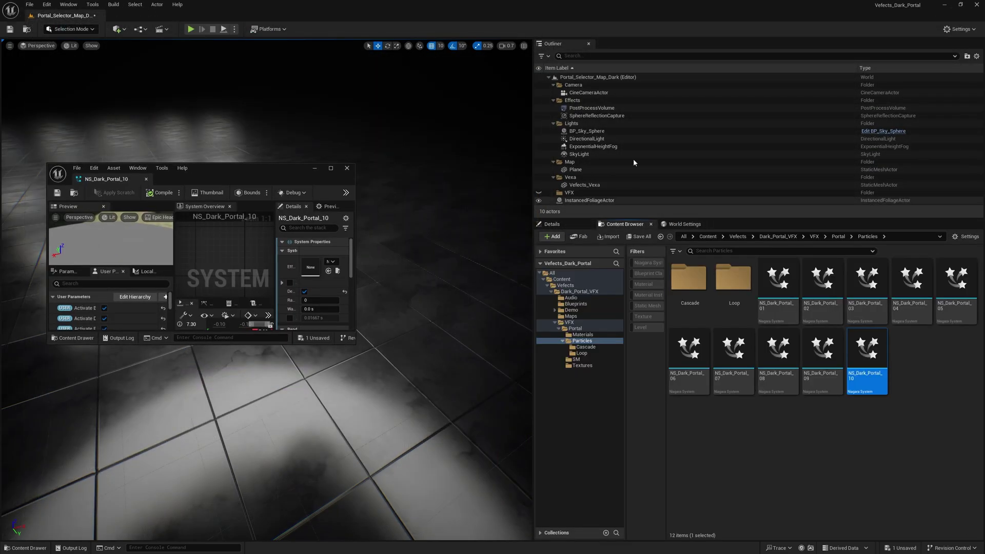
left_click_drag(456, 296, 456, 297)
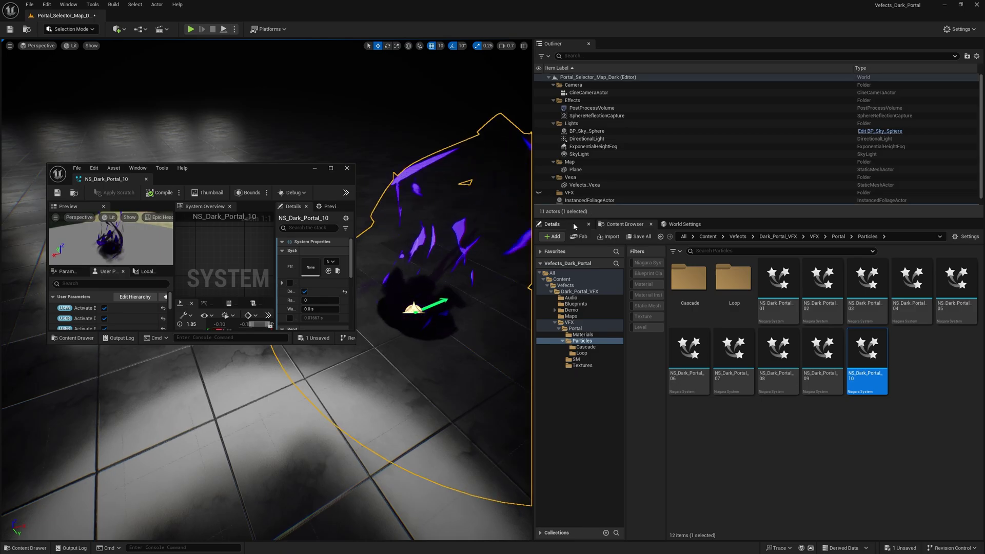
left_click(552, 224)
right_click_drag(502, 368, 518, 358)
scroll(614, 423, "down", 5)
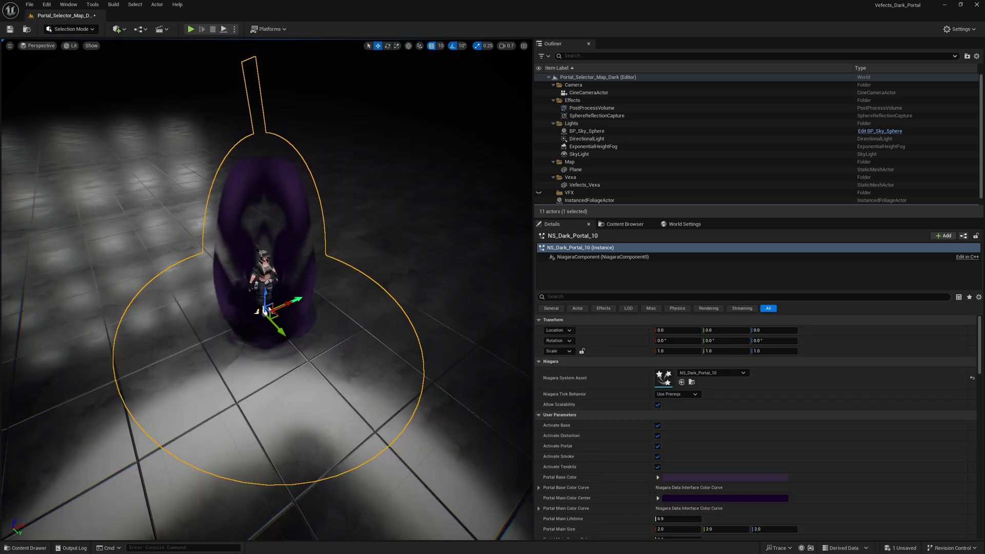
Step: Deactivate Base, Distortion, Smoke and Tendrils on the placed NS_Dark_Portal_10 so only Activate Portal stays enabled
scroll(383, 331, "down", 5)
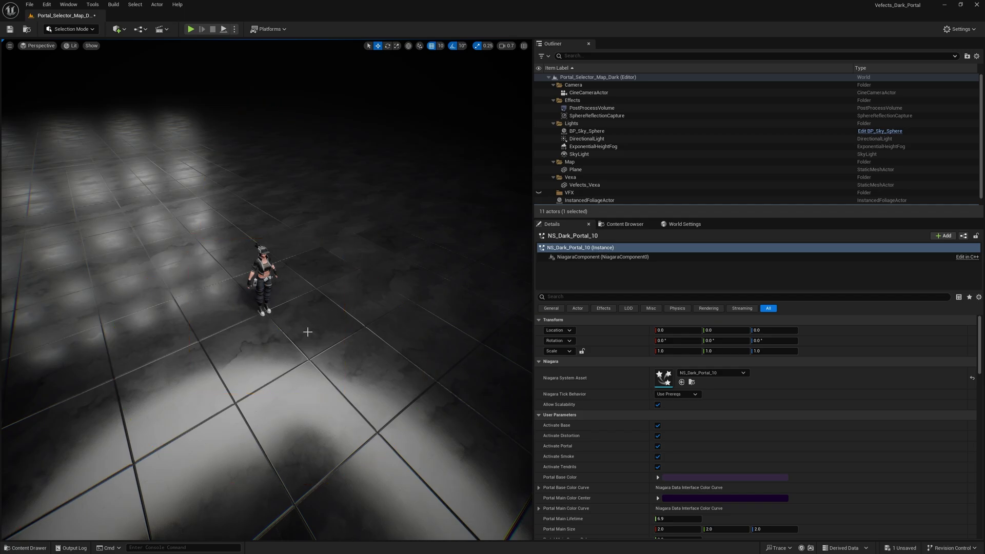
mouse_move(323, 312)
right_mouse_down()
mouse_move(329, 303)
mouse_move(318, 327)
mouse_move(330, 321)
right_mouse_up()
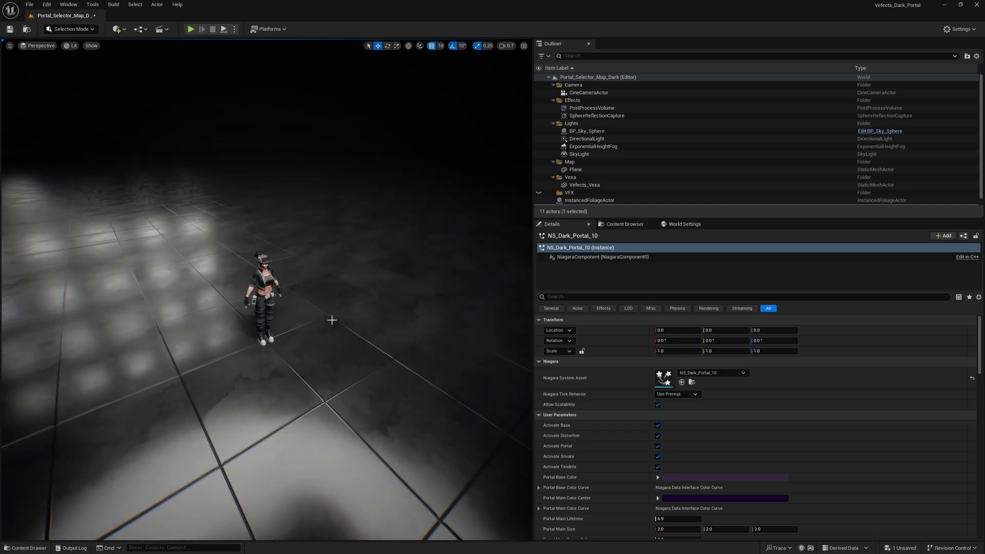
scroll(674, 346, "down", 1)
scroll(674, 346, "down", 7)
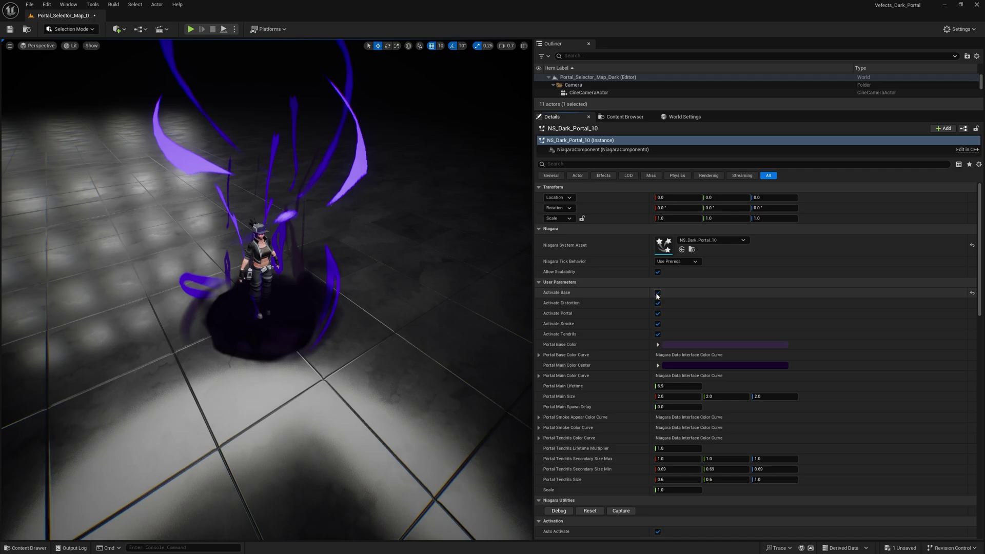
left_click(657, 303)
left_click(657, 313)
left_click(657, 324)
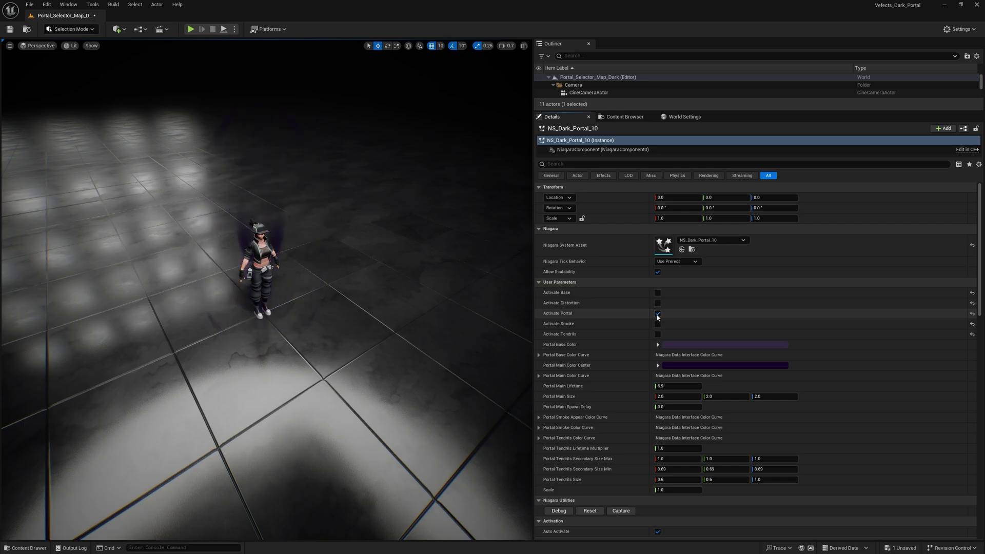
Step: Place the BP_Dark_Portal_Loop_Test blueprint at the level origin and set its type to 2, loop time to 5.0 and fade-in time to 2.0
left_click(625, 116)
mouse_move(690, 199)
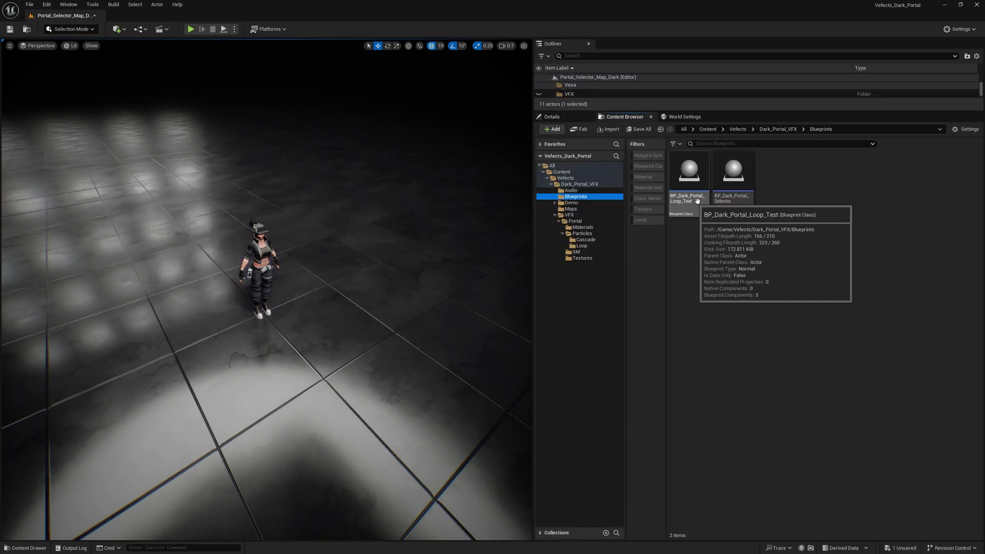
left_click_drag(689, 199, 482, 266)
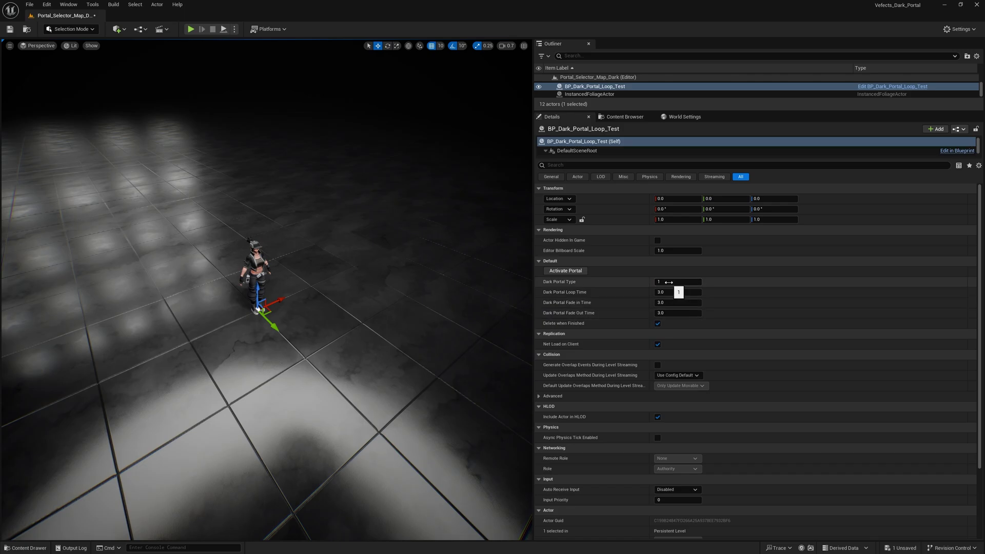
key("Return")
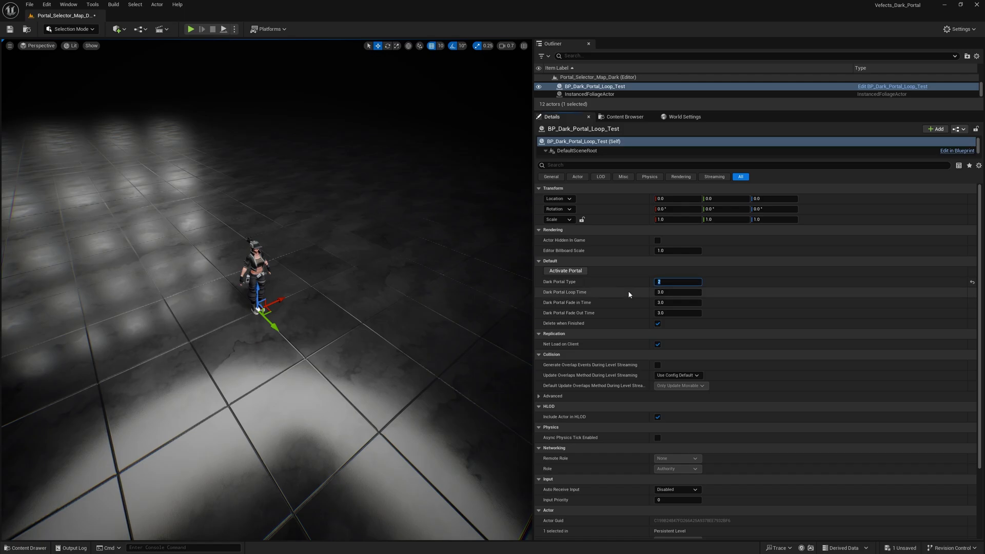
left_click(667, 292)
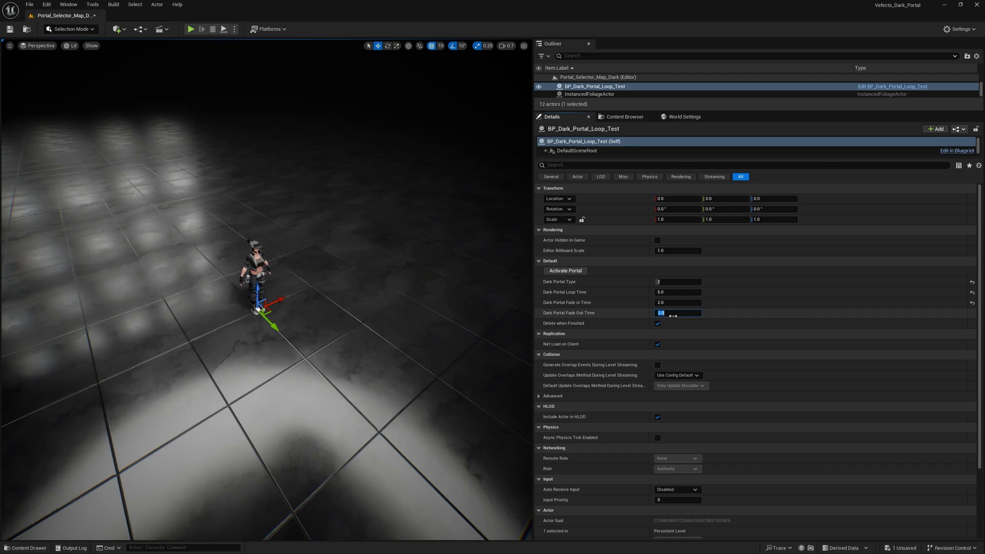
Step: Activate the looping test portal, watch it play in the level, and end the play session
left_click(565, 273)
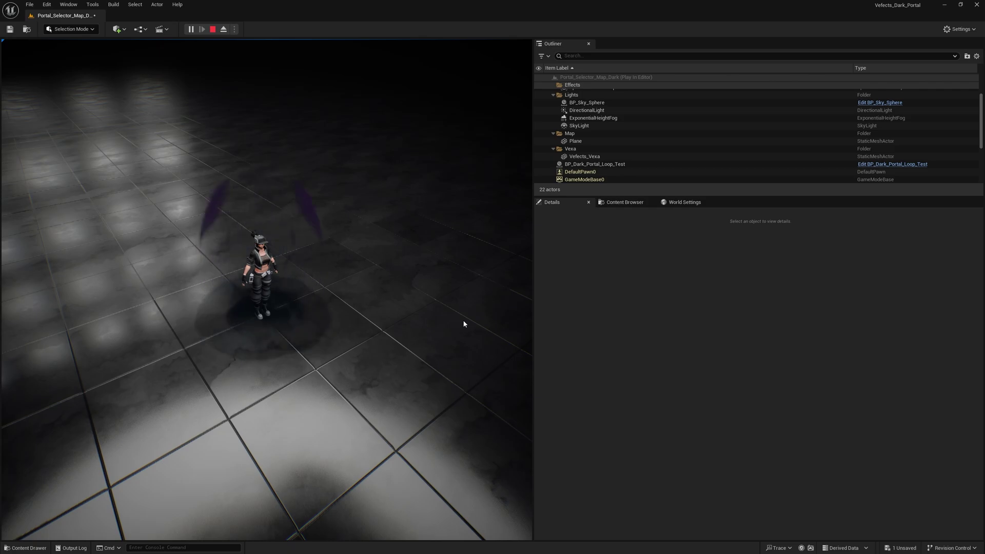
left_click(623, 202)
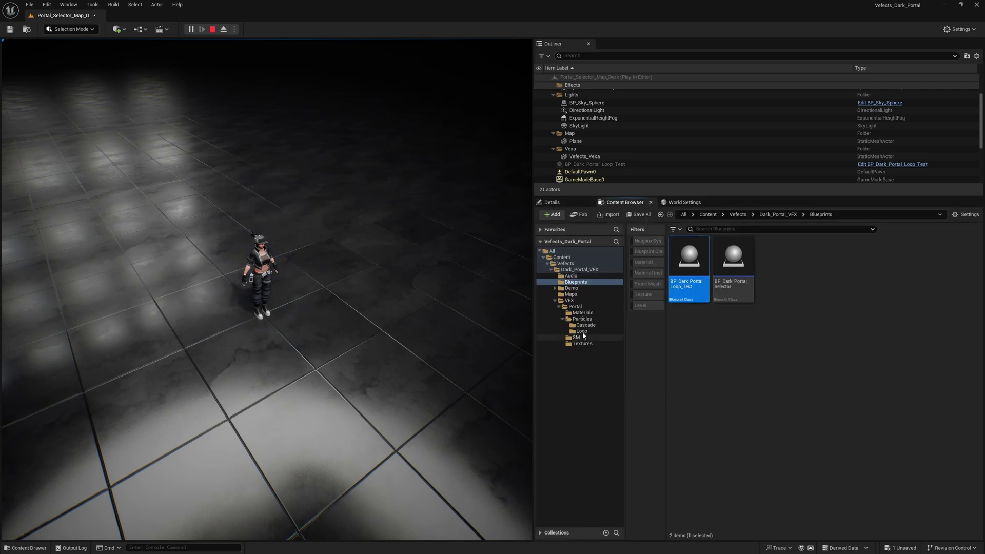
key("Escape")
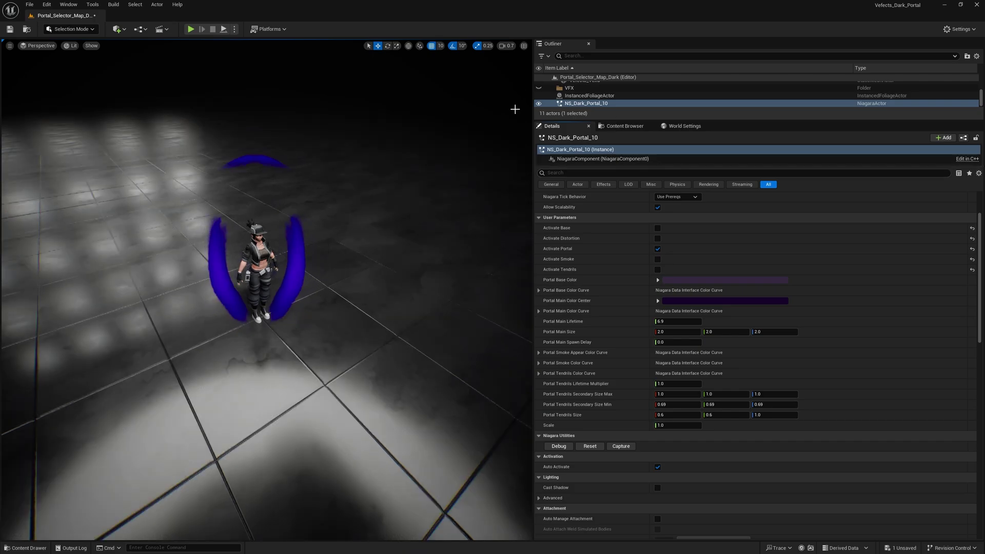
Step: Deactivate the portal on NS_Dark_Portal_10 and preview the distortion effect by itself around the character
left_click(657, 249)
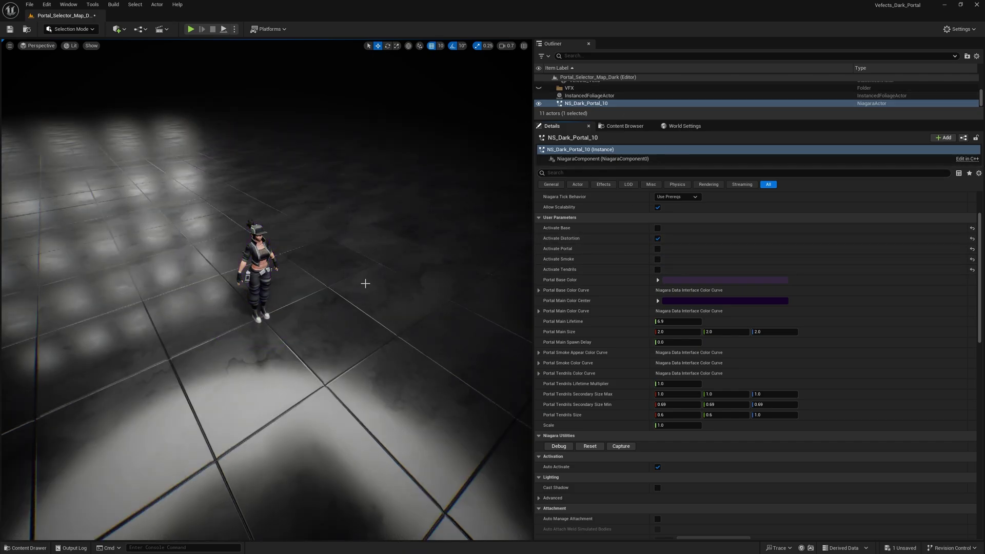
scroll(365, 283, "up", 3)
left_click(657, 239)
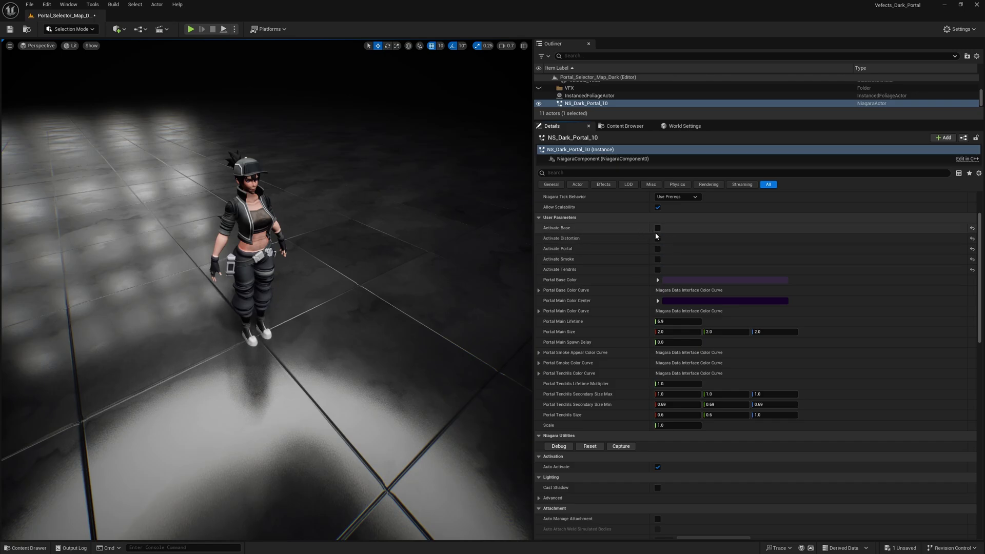
left_click(657, 238)
Step: Preview the base, the smoke and the tendrils one at a time by activating each of them alone
left_click(656, 228)
scroll(298, 331, "down", 3)
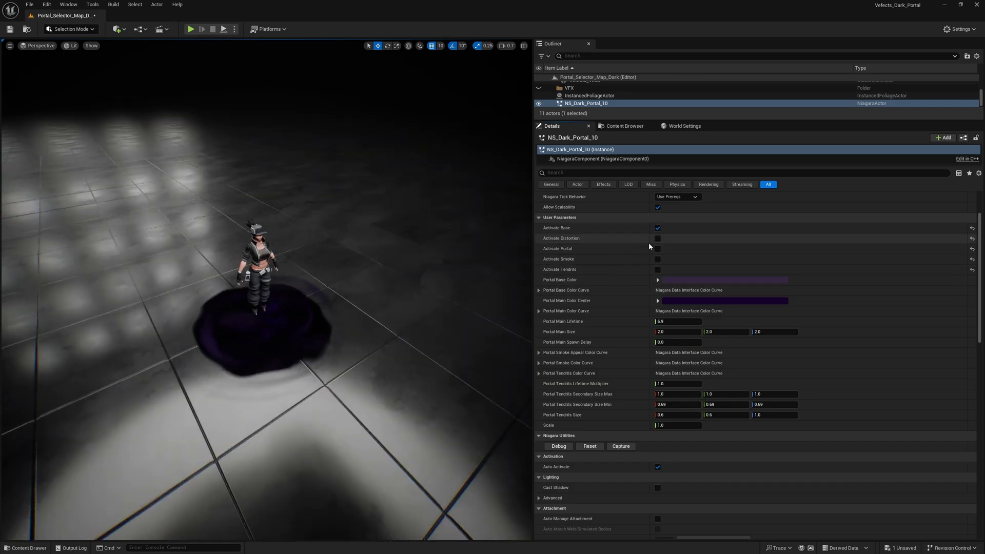
left_click(657, 228)
left_click(658, 259)
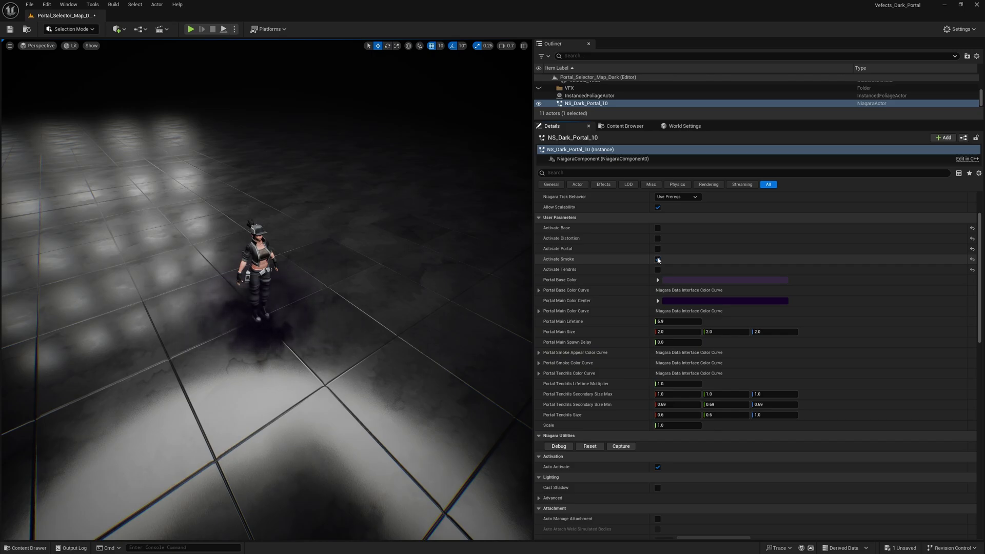
left_click(658, 259)
left_click(658, 269)
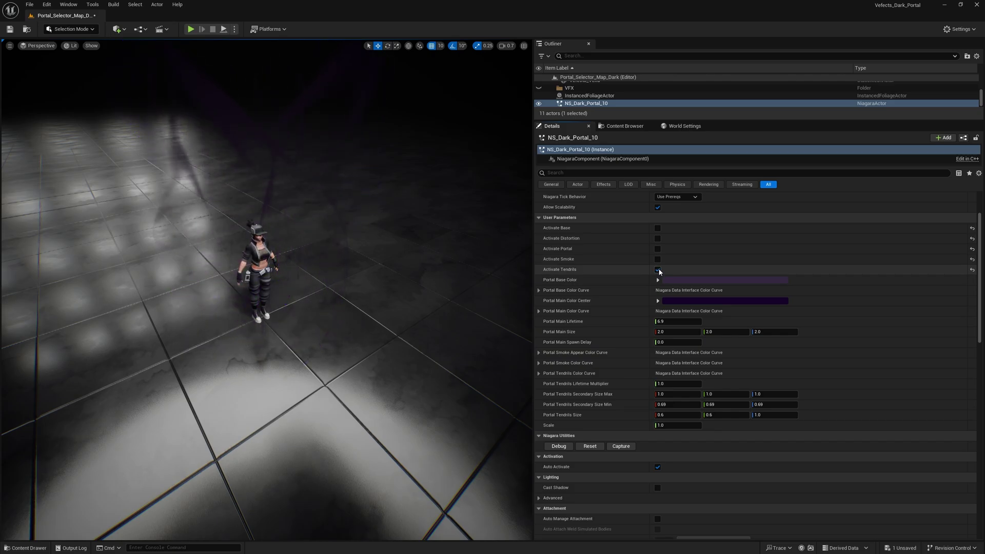
Step: Reactivate all five portal elements: Base, Distortion, Portal, Smoke and Tendrils
left_click(658, 248)
left_click(657, 238)
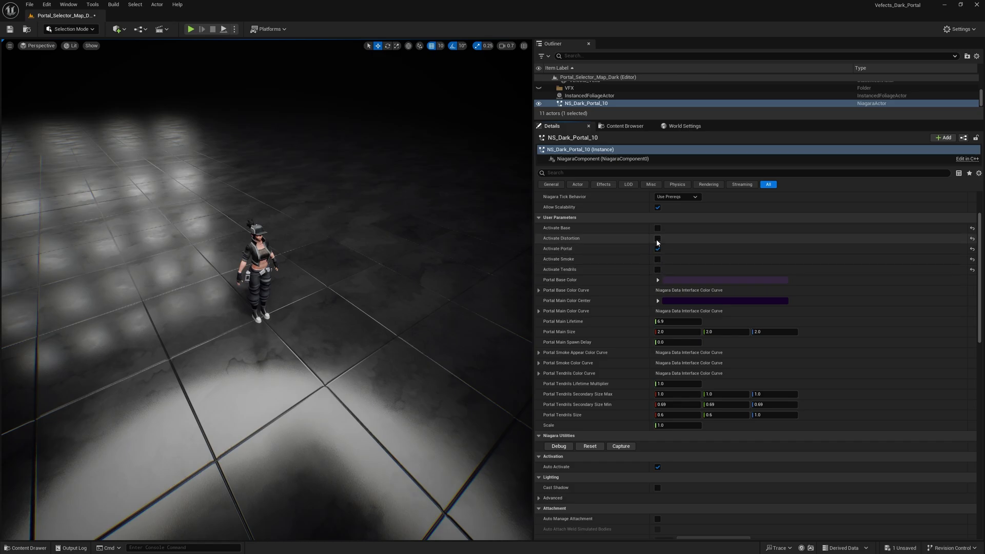
left_click(658, 227)
left_click(657, 259)
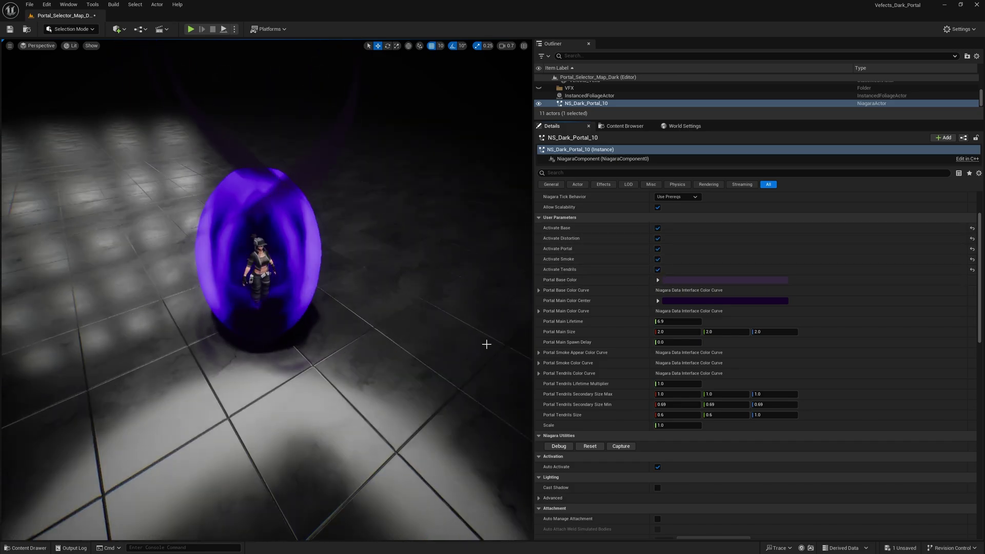
Step: Change the Portal Base Color of the placed NS_Dark_Portal_10 to a dark blue
left_click(698, 280)
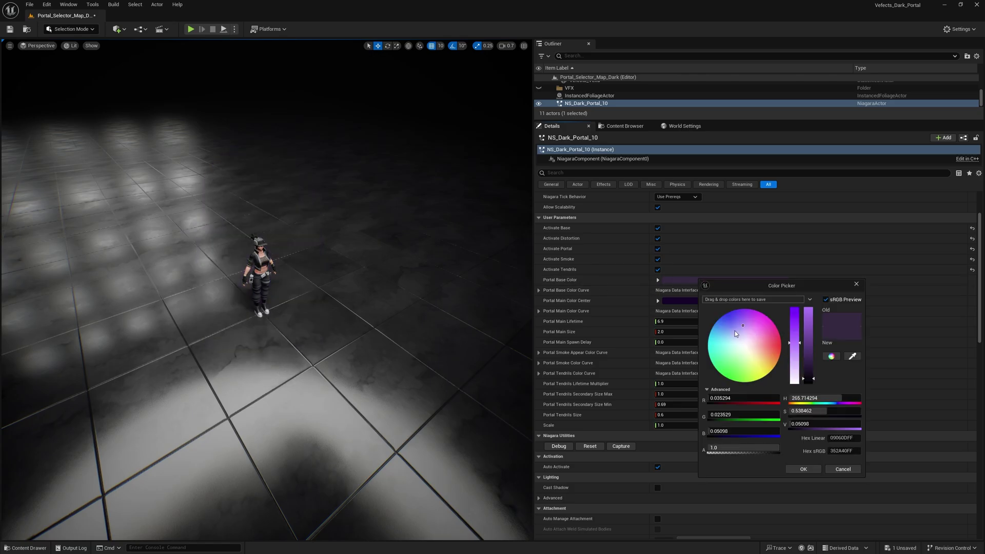
left_click_drag(736, 333, 718, 329)
left_click(803, 469)
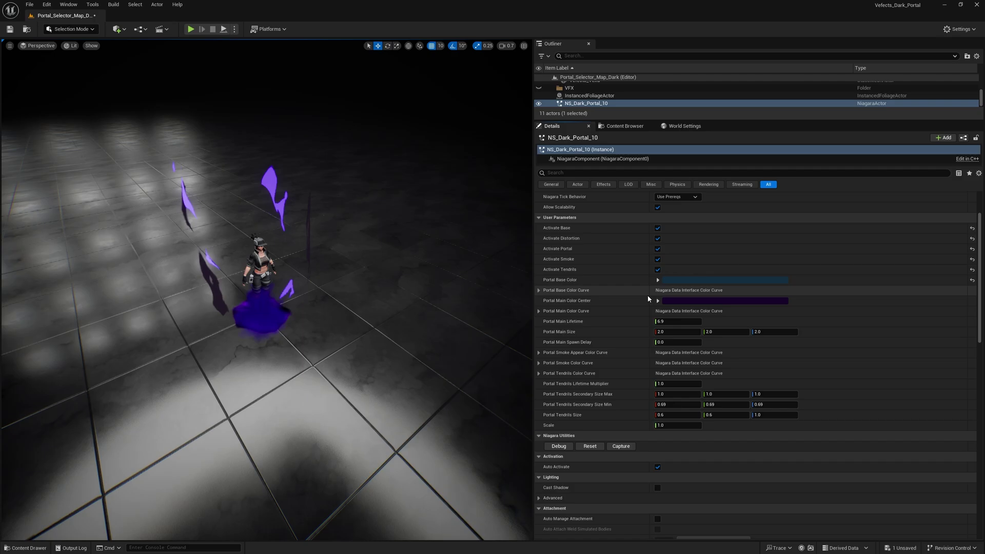
Step: Recolor the Portal Base Color Curve gradient, making its first color key cyan with hue 170 and its second key dark teal
left_click(539, 290)
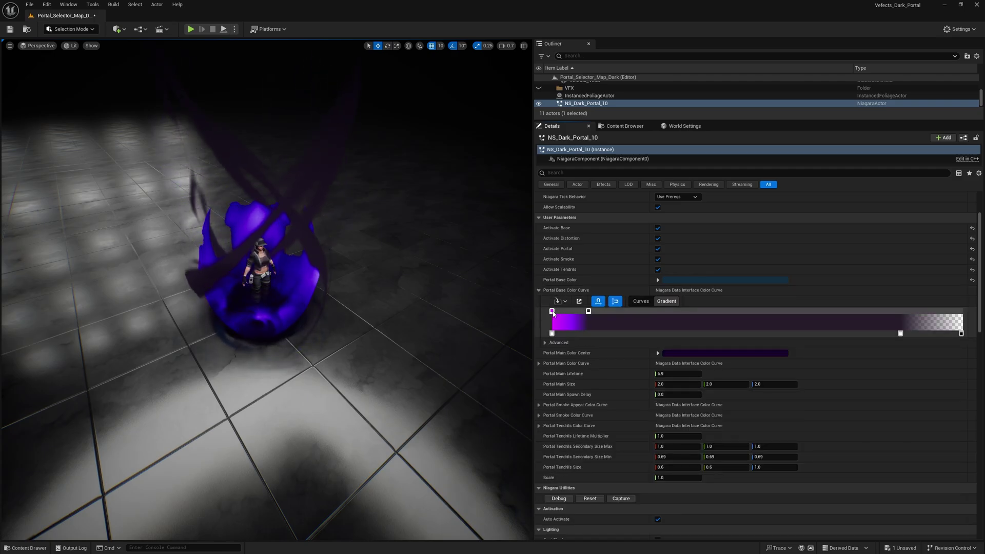
double_click(552, 312)
mouse_move(670, 431)
left_mouse_down()
mouse_move(636, 431)
mouse_move(651, 431)
left_mouse_up()
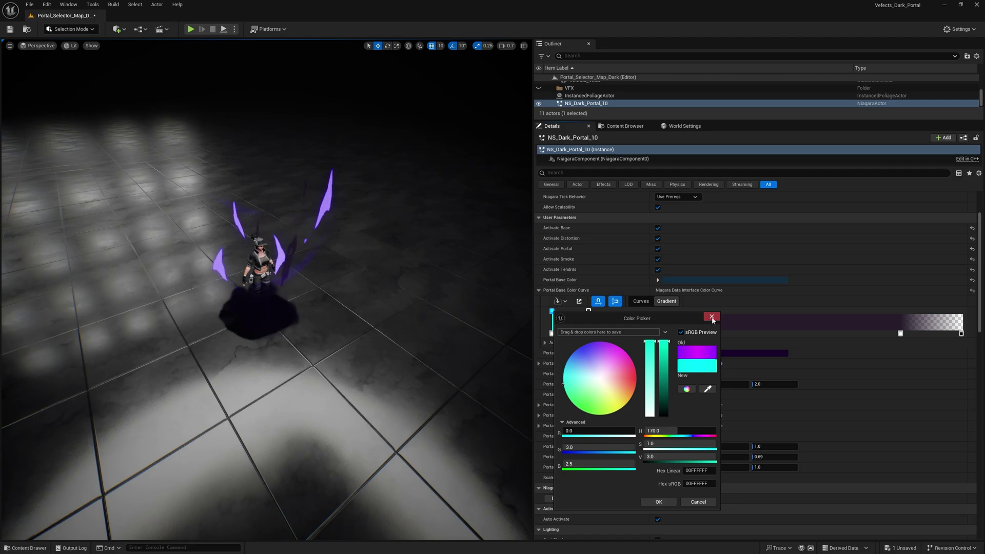
left_click(658, 502)
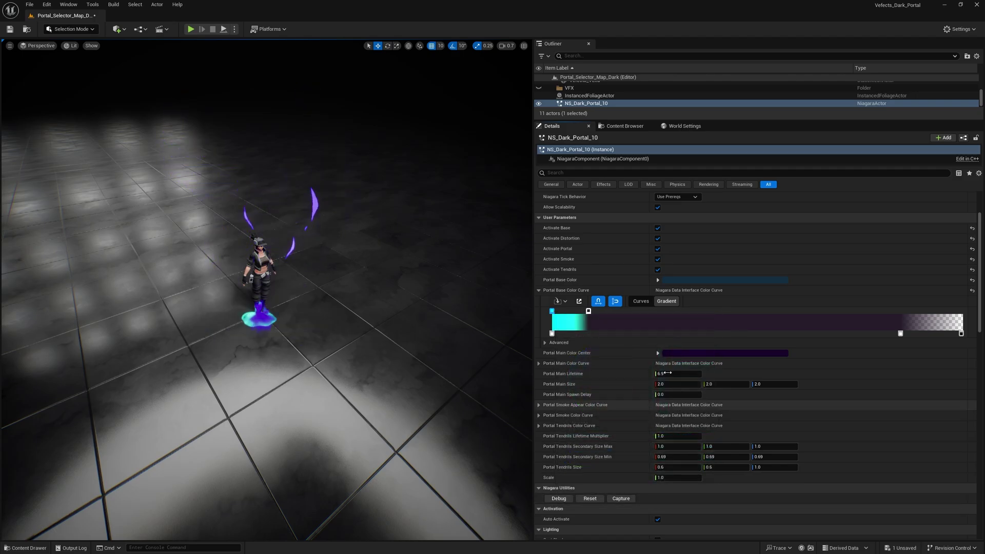
double_click(588, 311)
left_click_drag(671, 366, 604, 370)
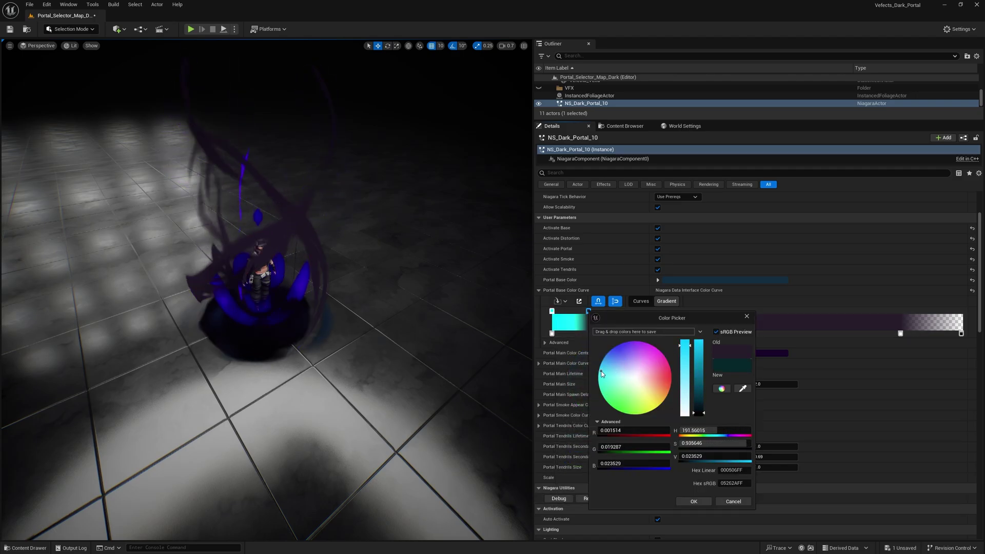
left_click(693, 501)
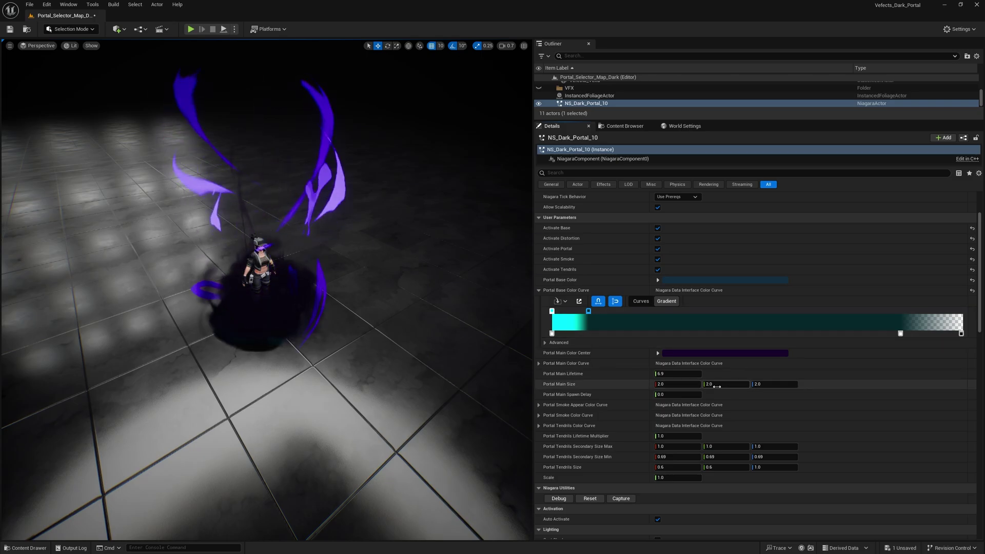
Step: Set Portal Main Color Center to dark blue (0.0, 0.012254, 0.023529) and recolor the Portal Main Color Curve's second and third keys cyan and dark blue
left_click(658, 353)
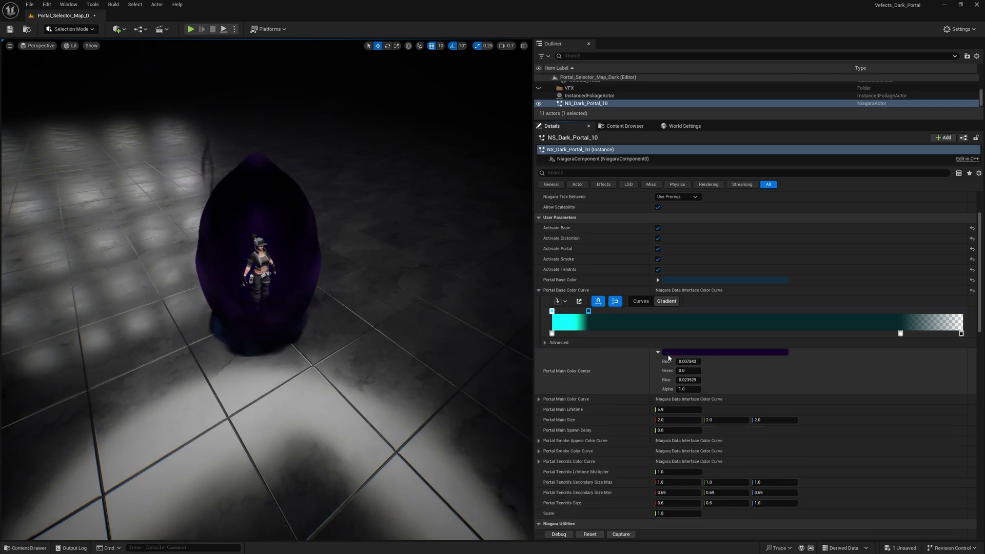
left_click(668, 352)
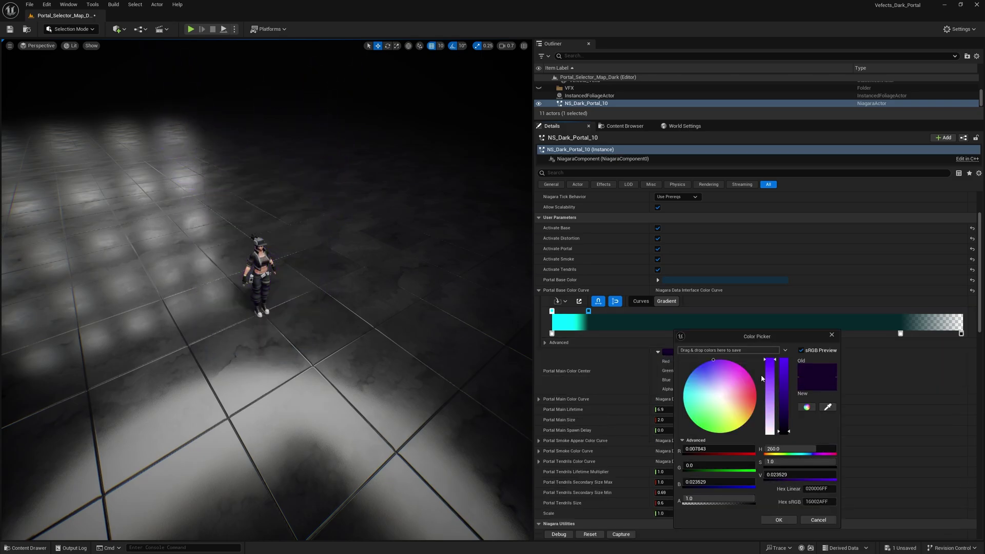
left_click(778, 519)
left_click(539, 399)
scroll(538, 399, "down", 2)
Step: Expand the Portal Smoke Appear Color Curve, Portal Smoke Color Curve and Portal Tendrils Color Curve to show their gradients
left_click(538, 393)
scroll(544, 390, "down", 1)
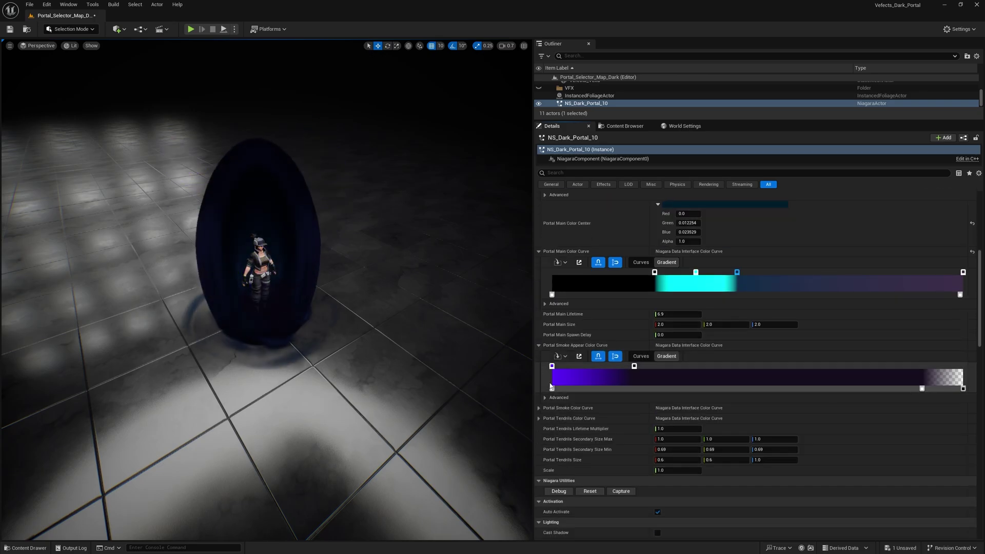
left_click(539, 408)
scroll(542, 408, "down", 2)
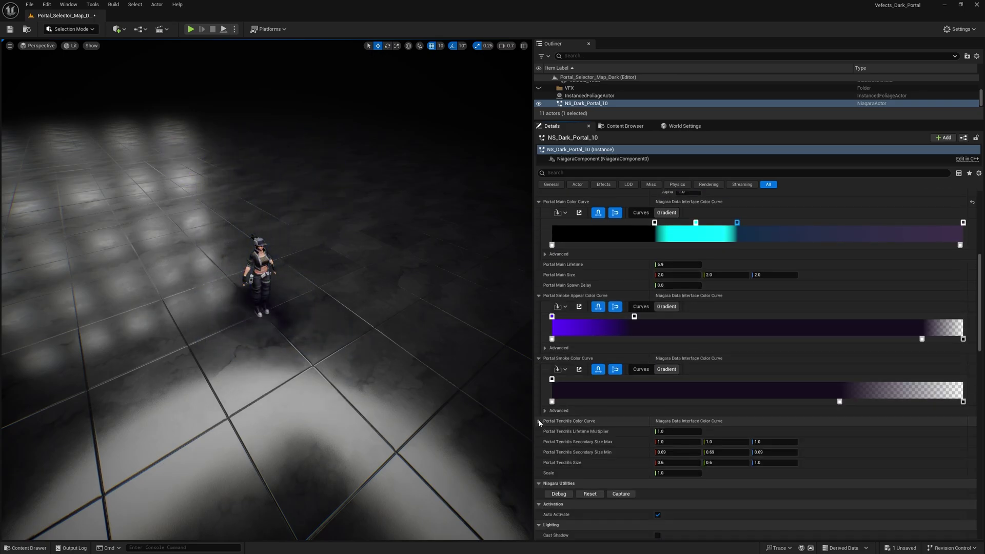
left_click(539, 421)
scroll(541, 422, "down", 2)
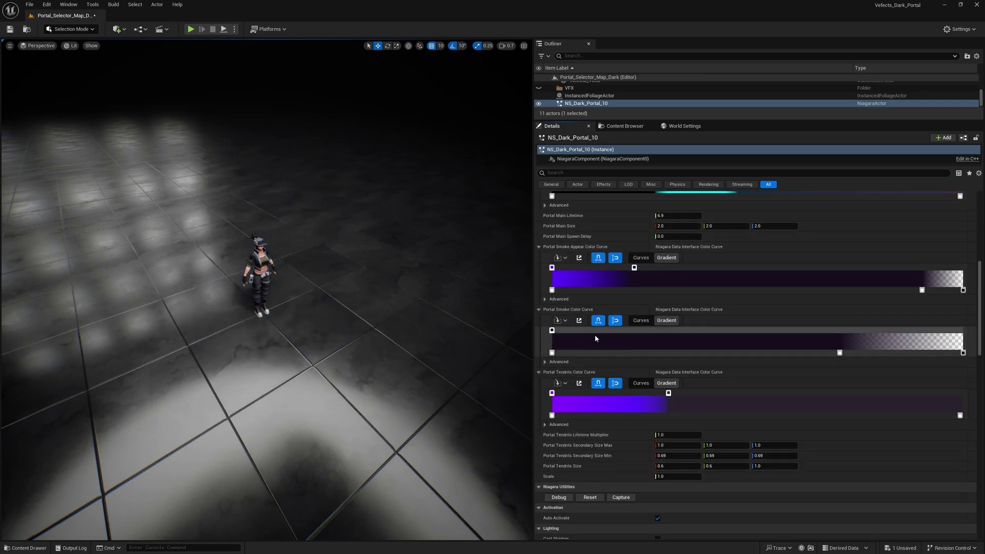
Step: Recolor the Portal Tendrils Color Curve gradient, making its first color key yellow and its second key dark maroon
double_click(551, 393)
left_click_drag(628, 418, 654, 417)
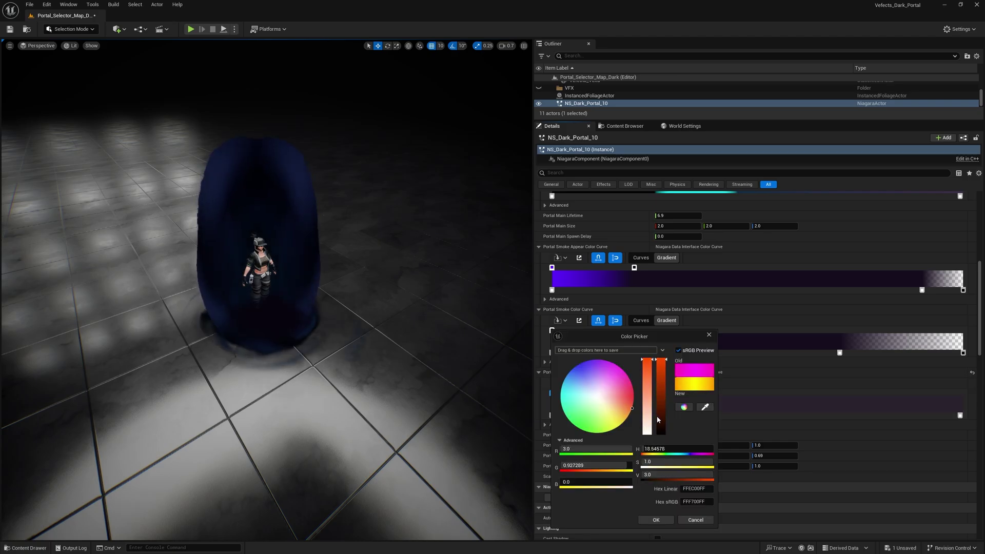
left_click(656, 520)
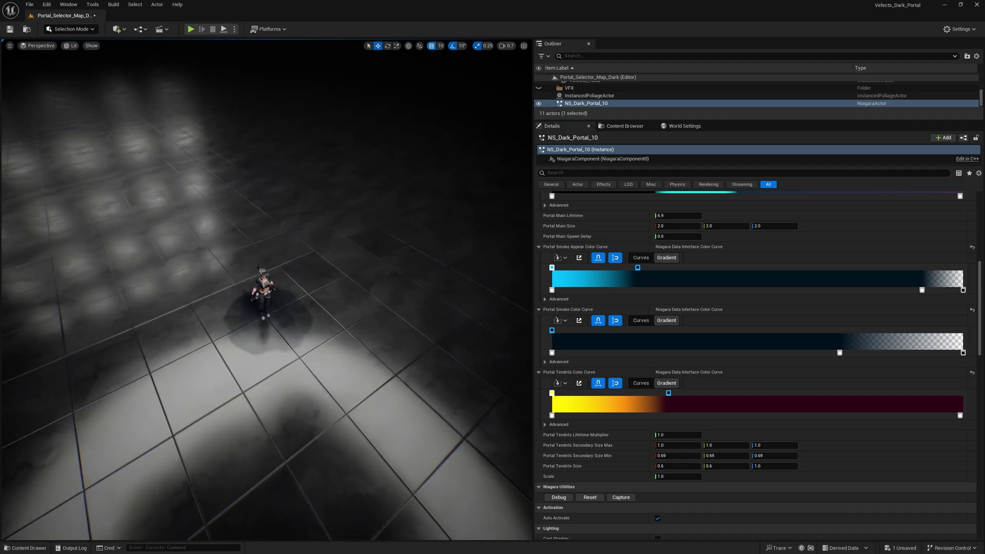
Step: Try a different Portal Main Lifetime, undo that change, and try reducing Portal Main Size to 1.0
scroll(708, 295, "up", 4)
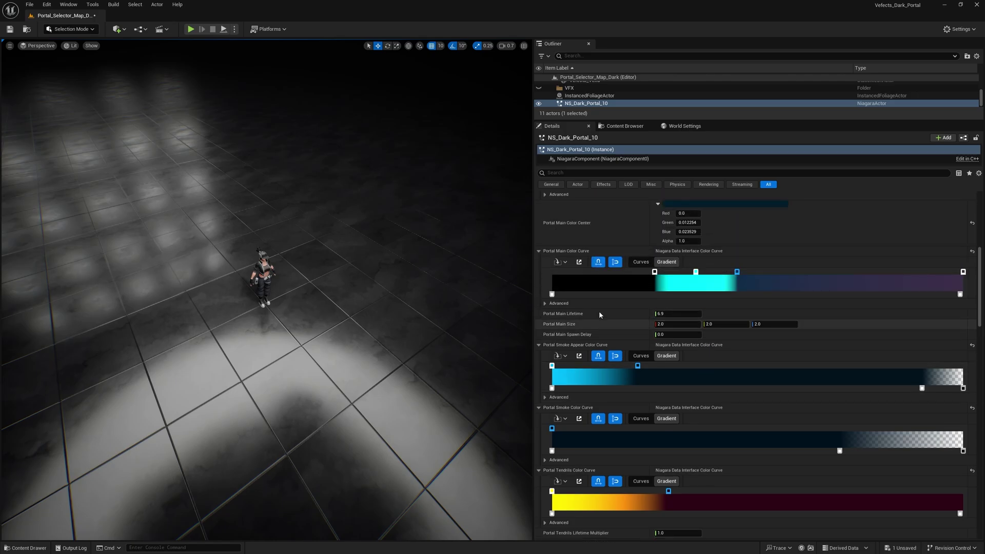
scroll(598, 314, "up", 5)
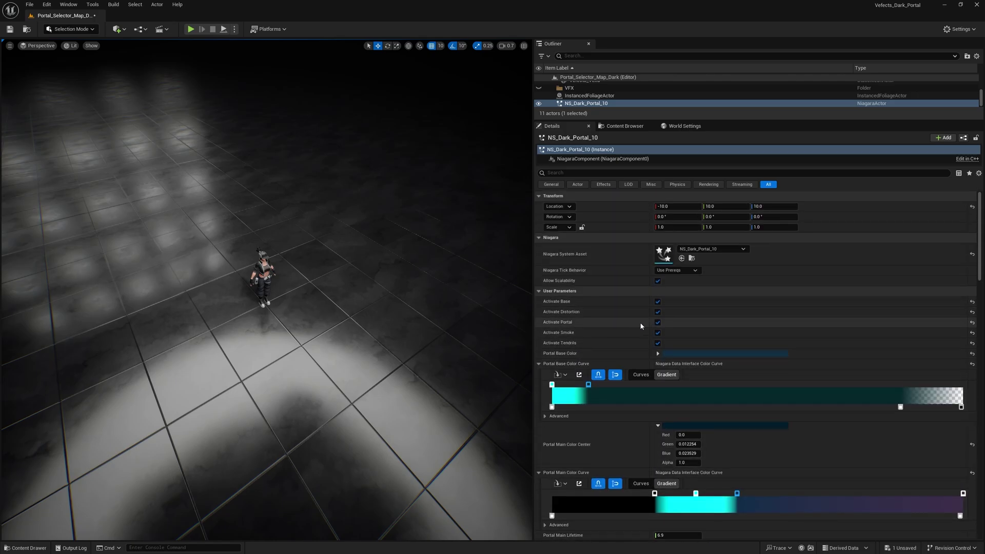
scroll(641, 326, "down", 3)
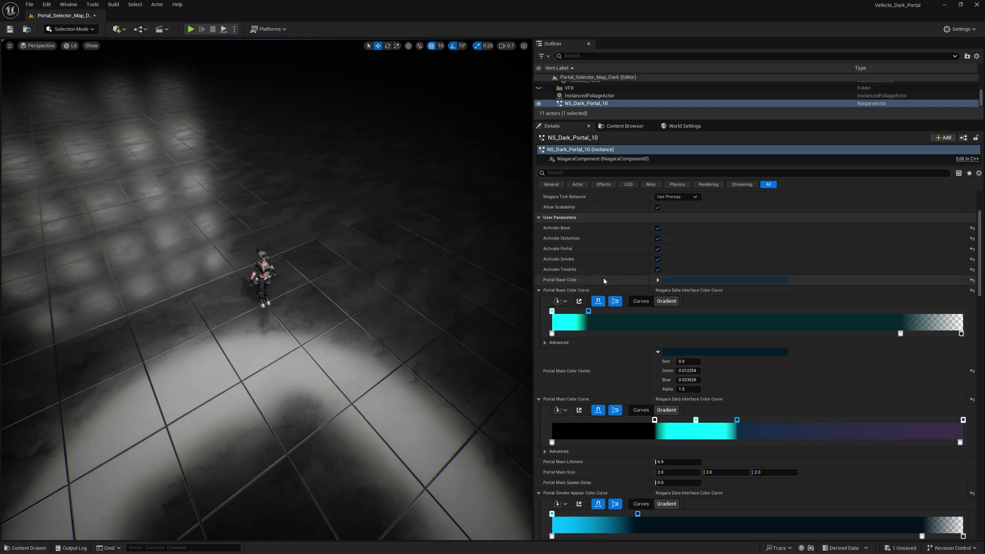
scroll(615, 287, "down", 8)
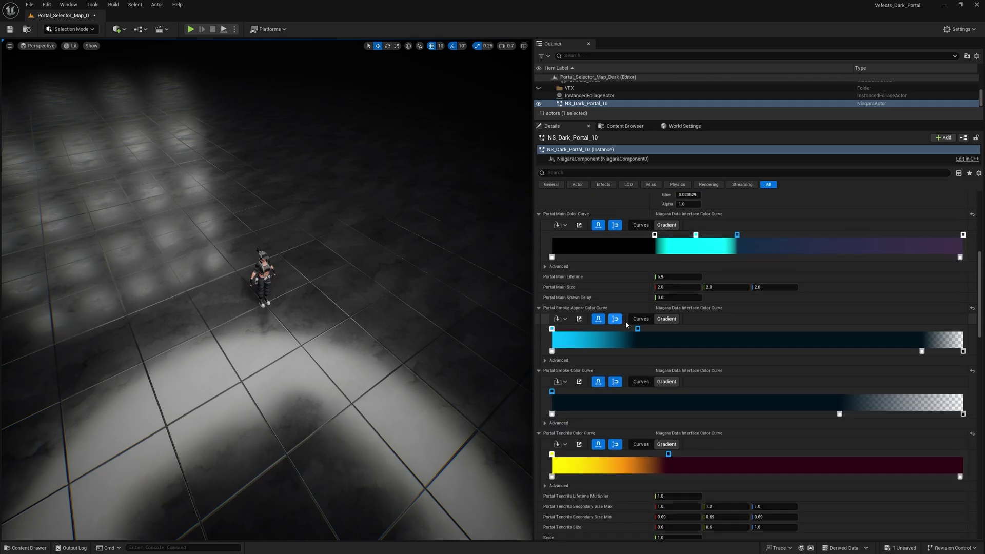
scroll(630, 279, "down", 1)
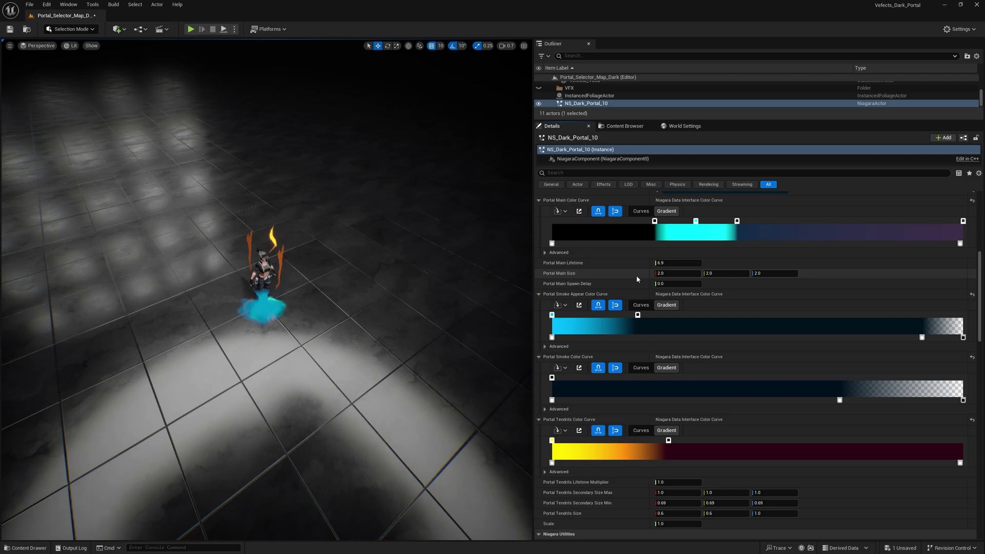
left_click(675, 264)
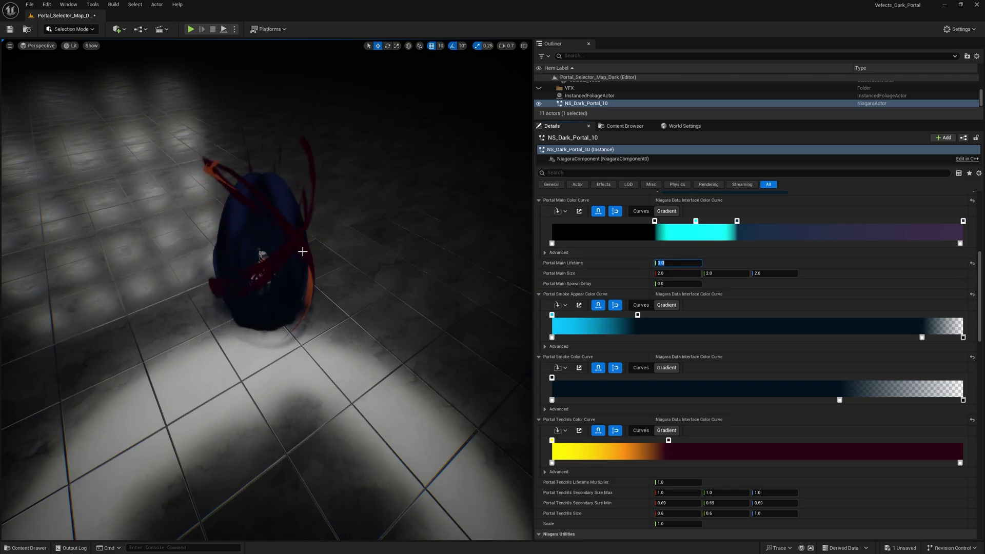
key("ctrl+z")
left_click(673, 274)
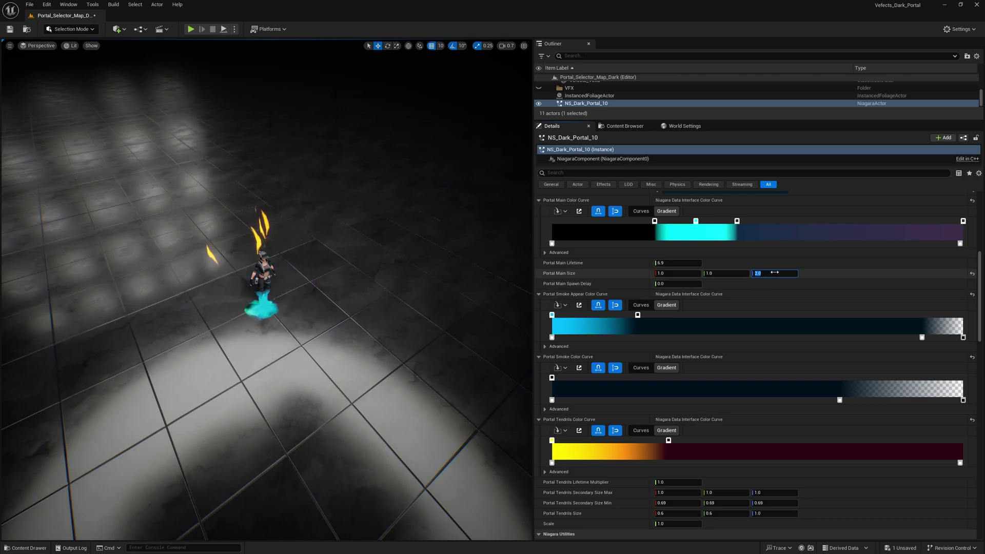
key("Tab")
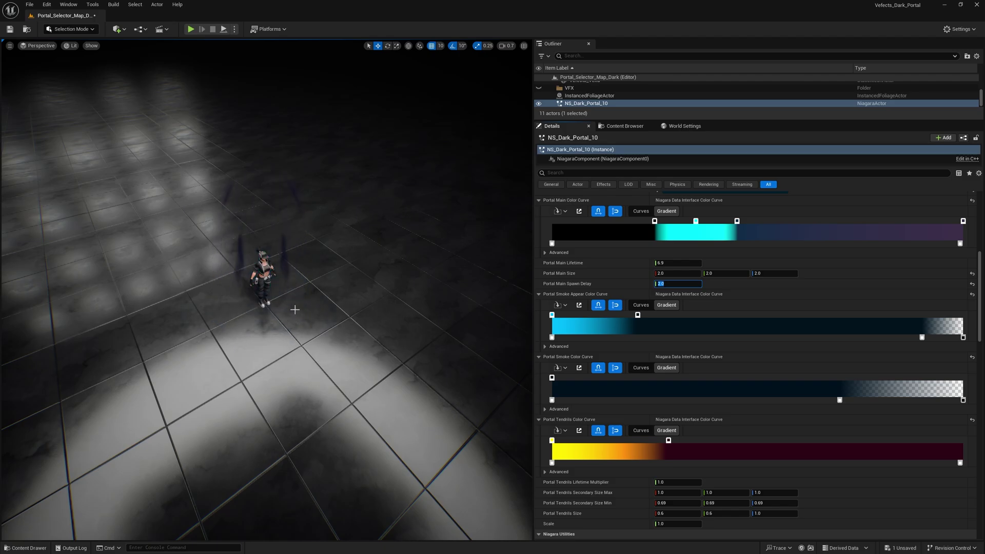
Step: Try a Portal Tendrils Lifetime Multiplier of 2.0 and return it to 1.0
scroll(596, 297, "down", 4)
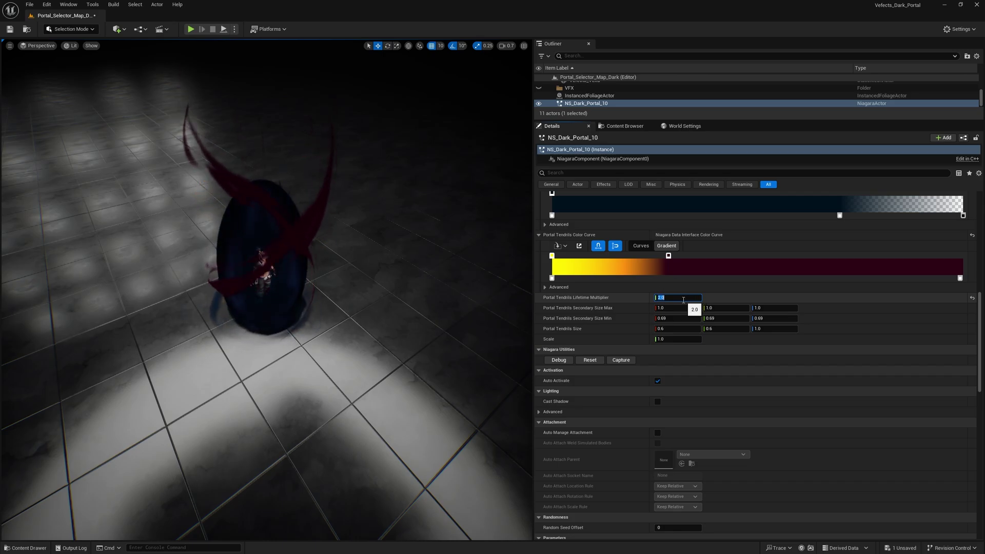
type("1")
key("Return")
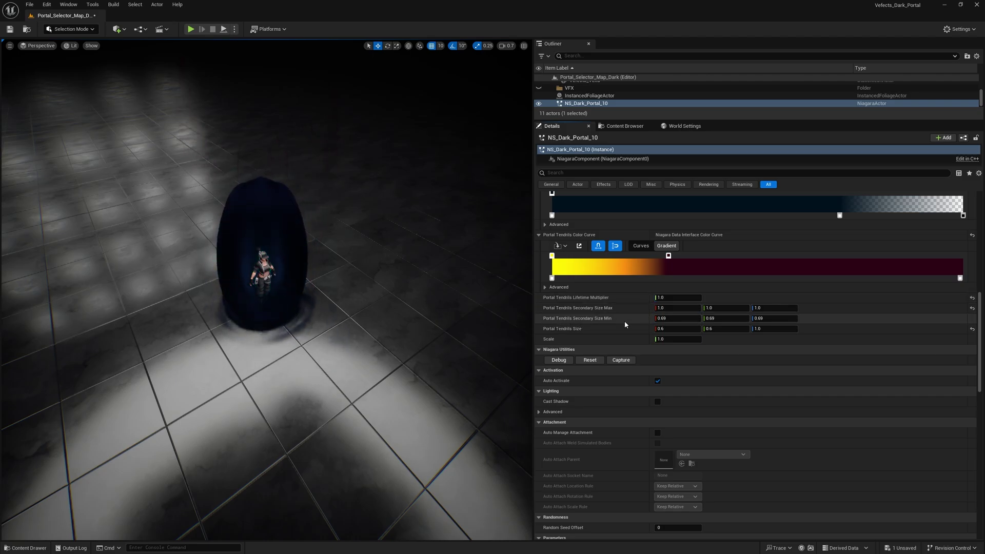
Step: Set Portal Tendrils Secondary Size Max to 2.0 and Secondary Size Min to 1.0 on all three axes
left_click_drag(685, 311, 728, 307)
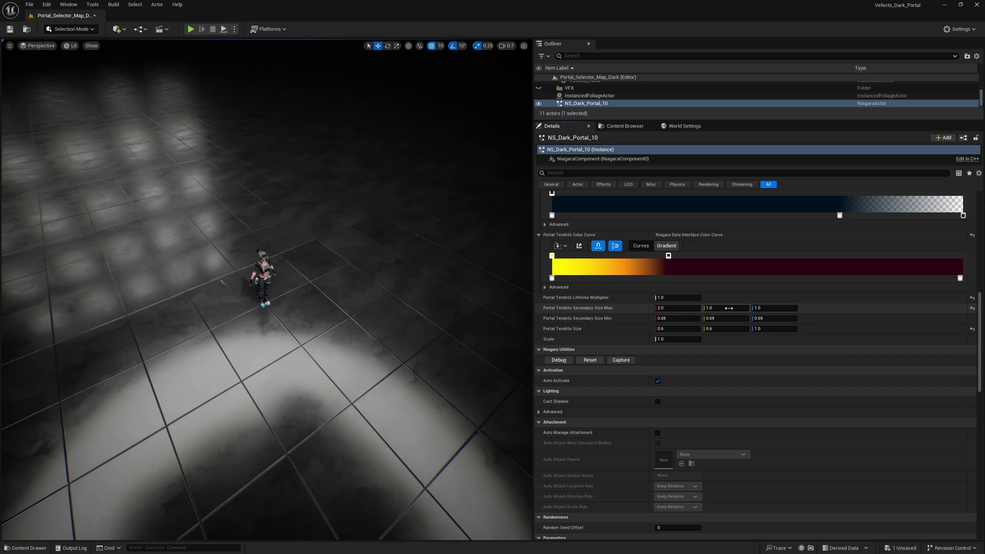
type("2")
left_click(766, 319)
type("1")
left_click(724, 319)
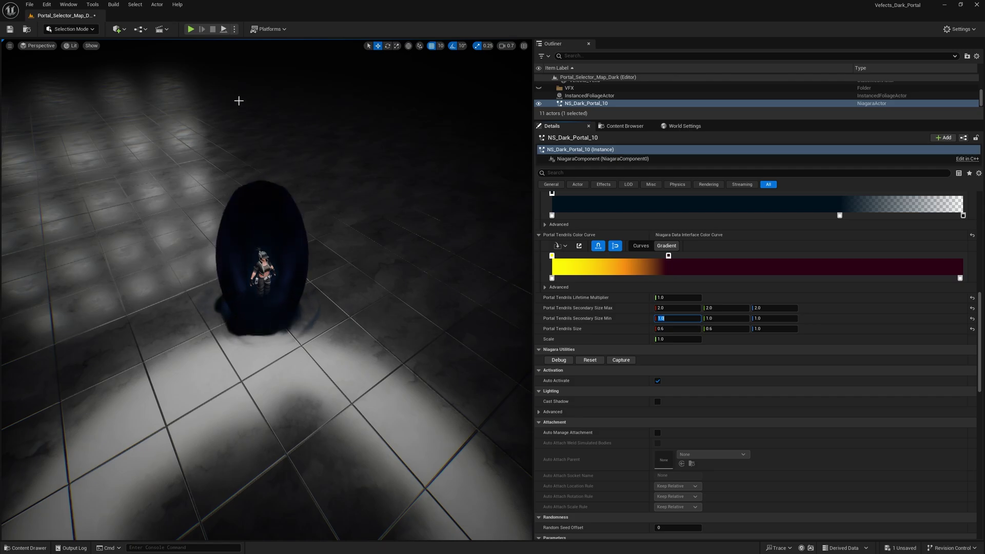
left_click(625, 322)
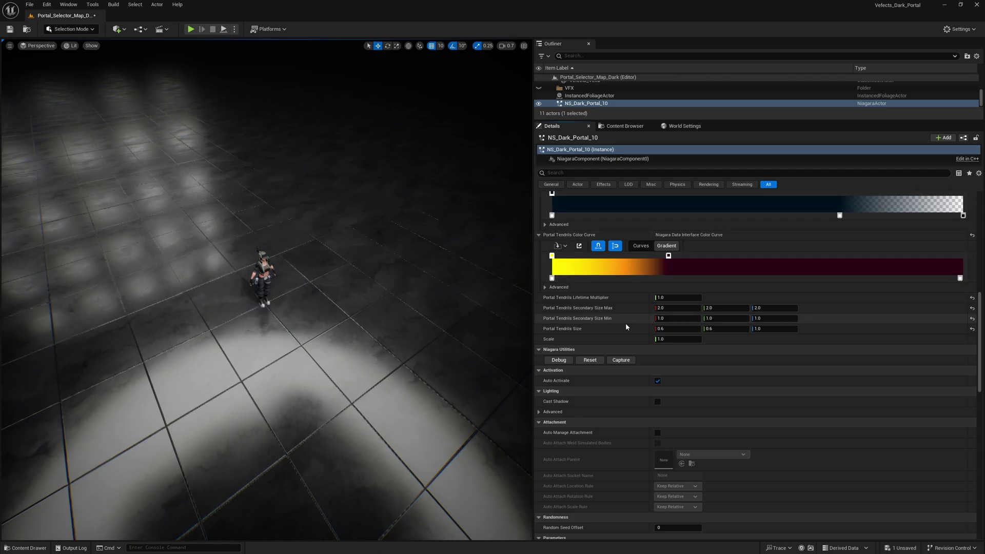
Step: Set the first two components of Portal Tendrils Size to 0.2, keeping the third at 1.0
left_click(681, 331)
type(".2")
left_click(733, 330)
type(".2")
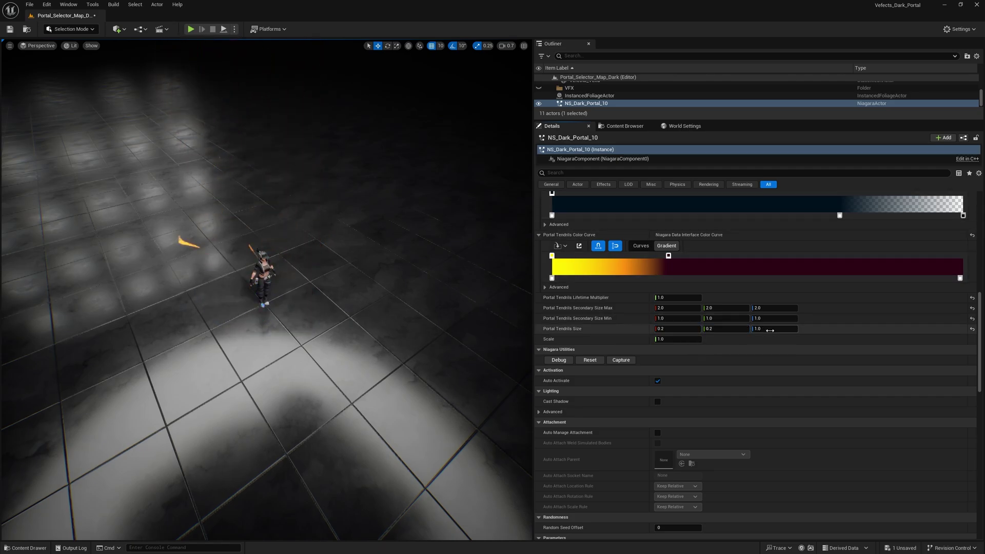
left_click(770, 331)
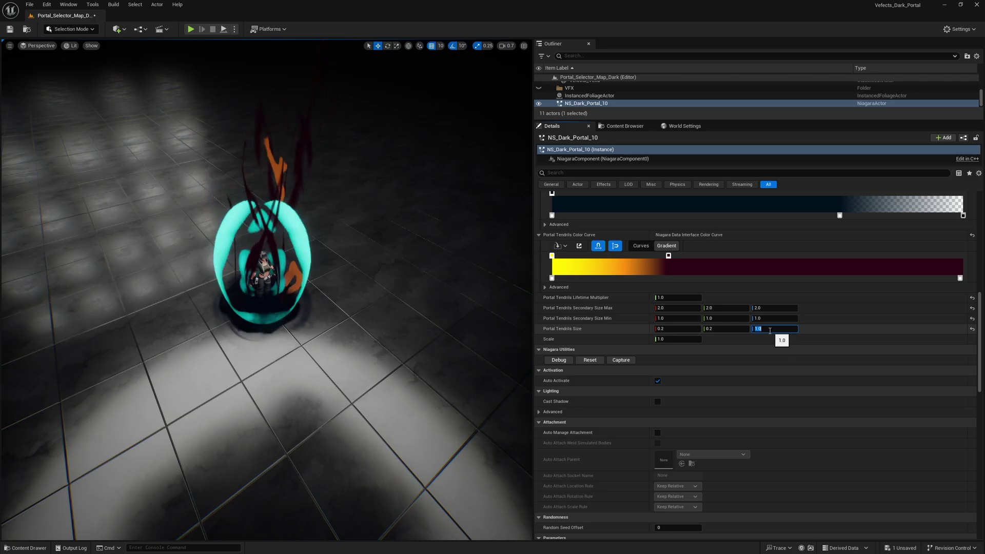
key("Return")
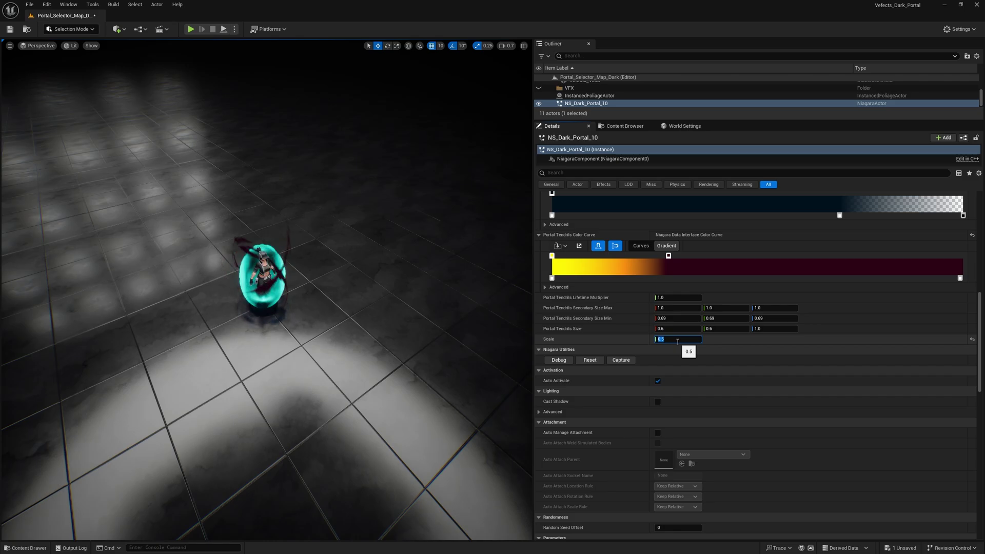
Step: Return the portal's Scale to 1.0 and collapse the Base, Main, Smoke Appear, Smoke and Tendrils color curves
key("Return")
scroll(702, 284, "up", 10)
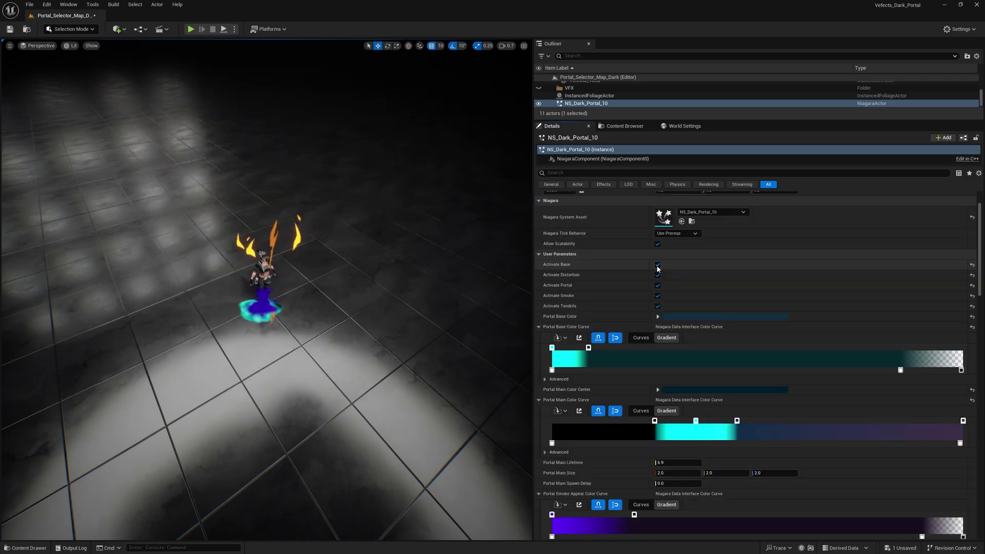
left_click(539, 327)
left_click(539, 347)
left_click(538, 388)
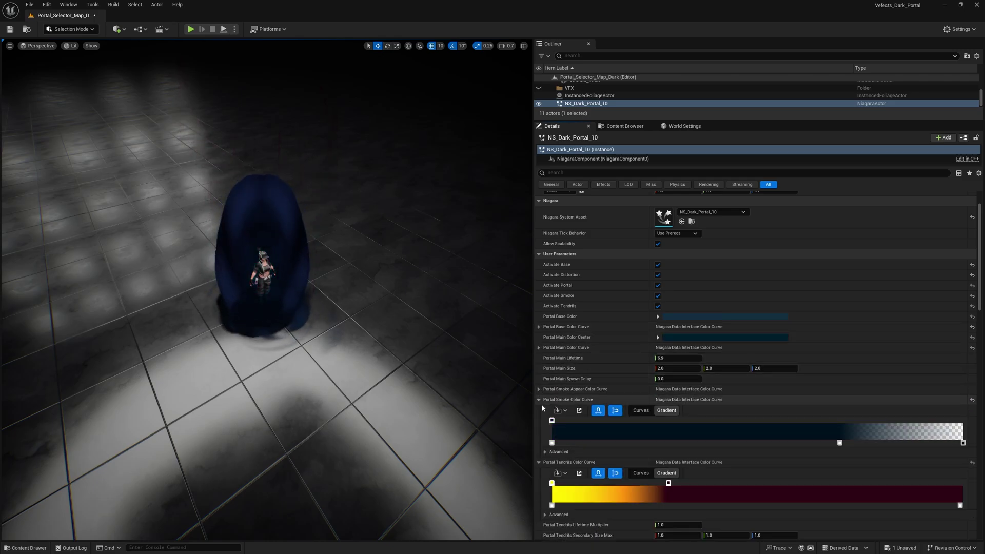
left_click(538, 399)
left_click(539, 409)
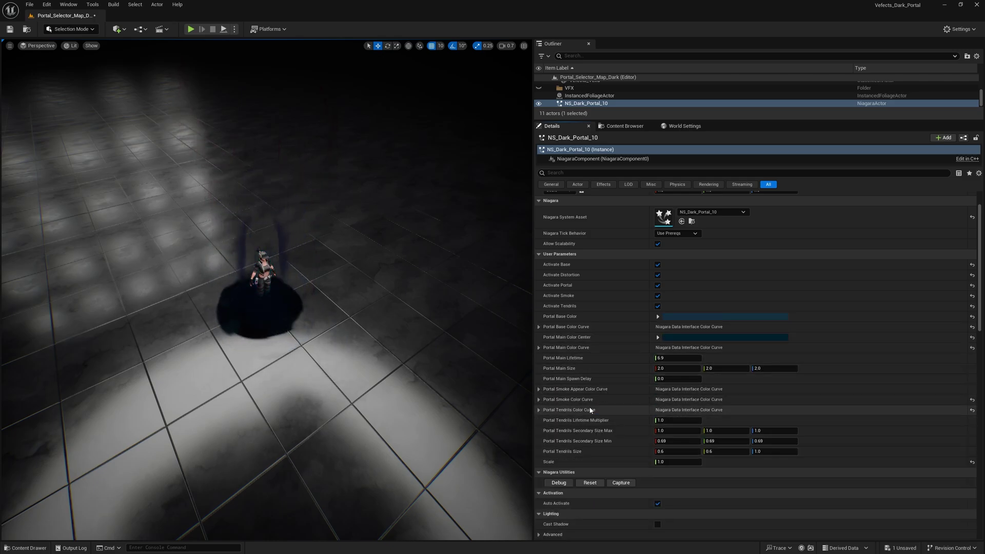